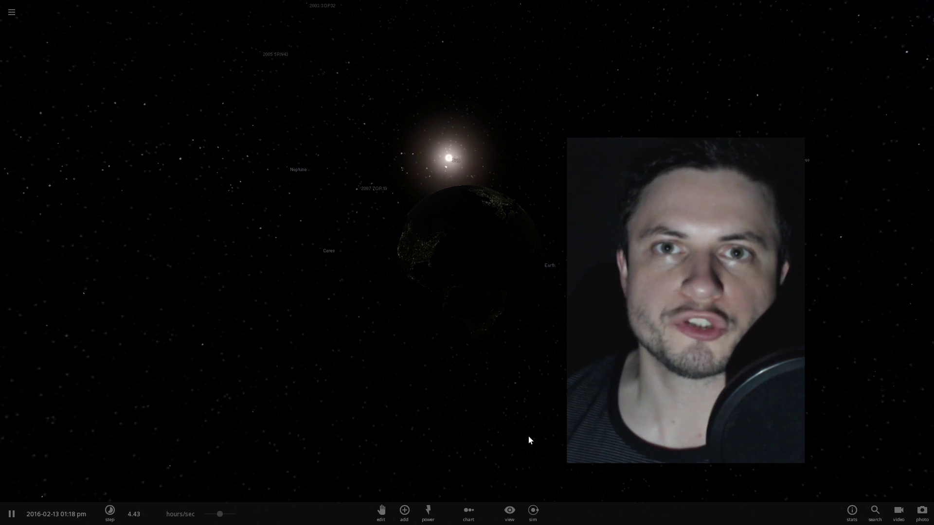
Step: Select the Sun, zoom in close, and orbit around it to bring the planets into view
click(448, 158)
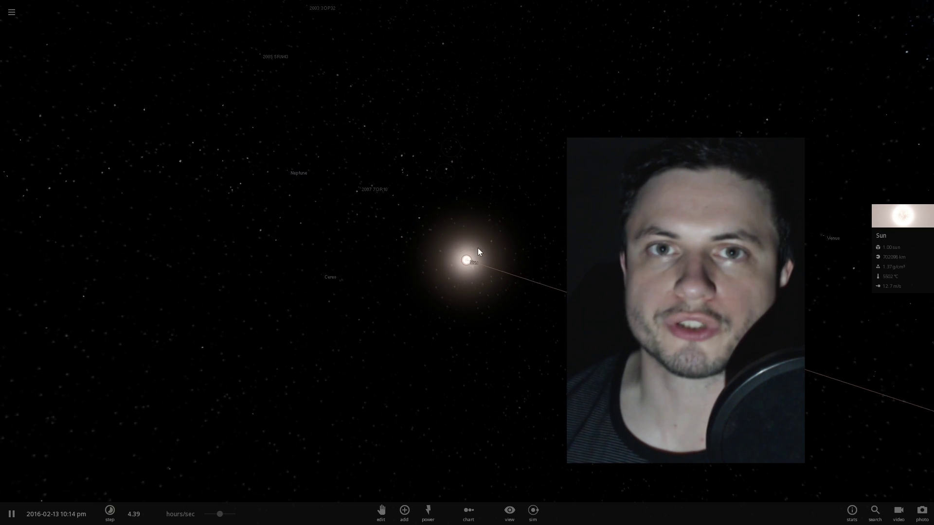
scroll(481, 306, up, 5)
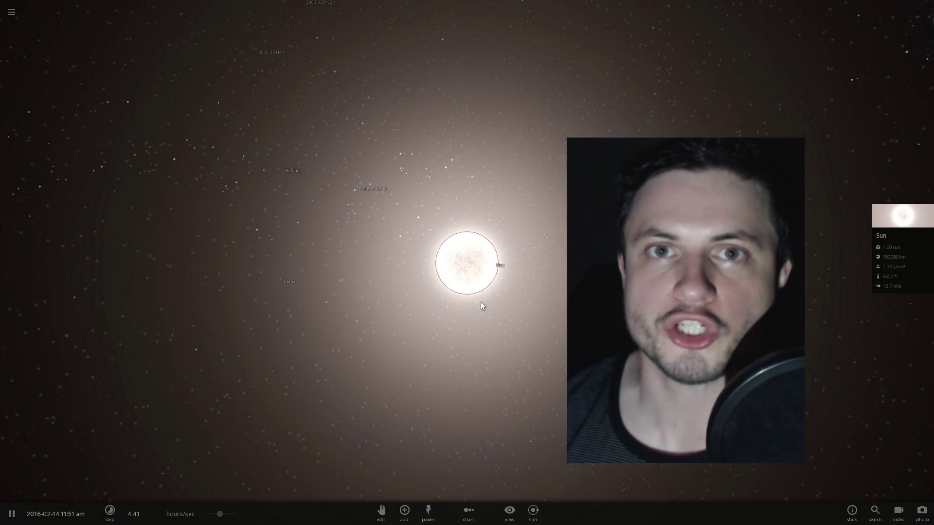
scroll(480, 305, up, 5)
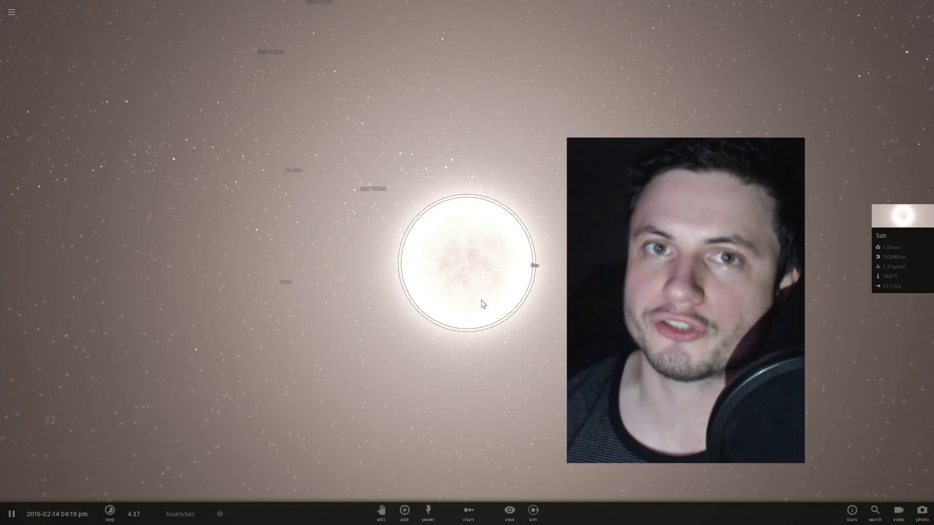
scroll(482, 303, up, 2)
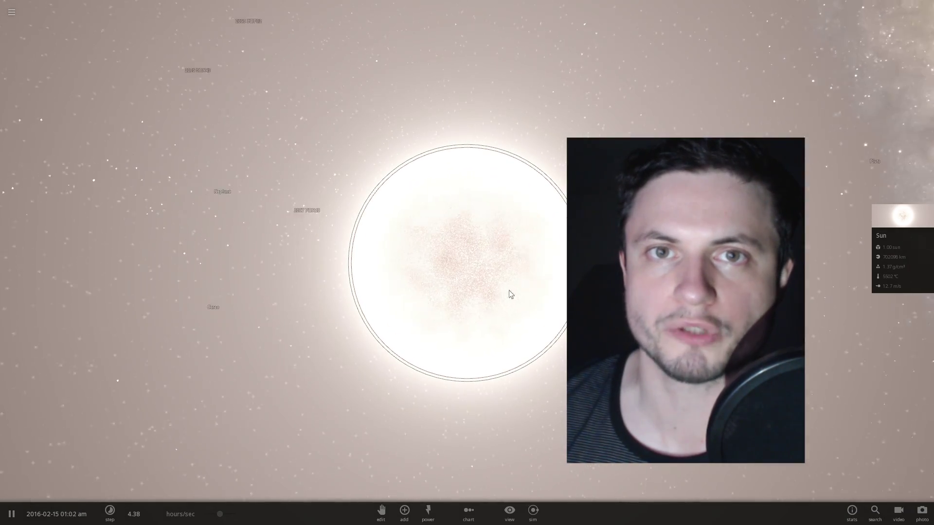
mouse_move(517, 292)
mouse_down()
mouse_move(550, 280)
mouse_move(542, 233)
mouse_move(574, 205)
mouse_up()
scroll(547, 284, down, 5)
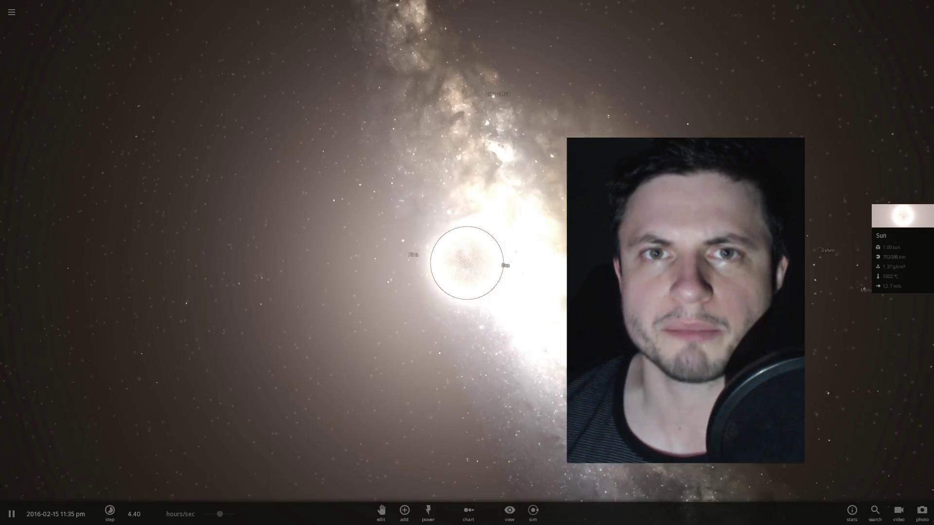
drag(547, 284, 418, 288)
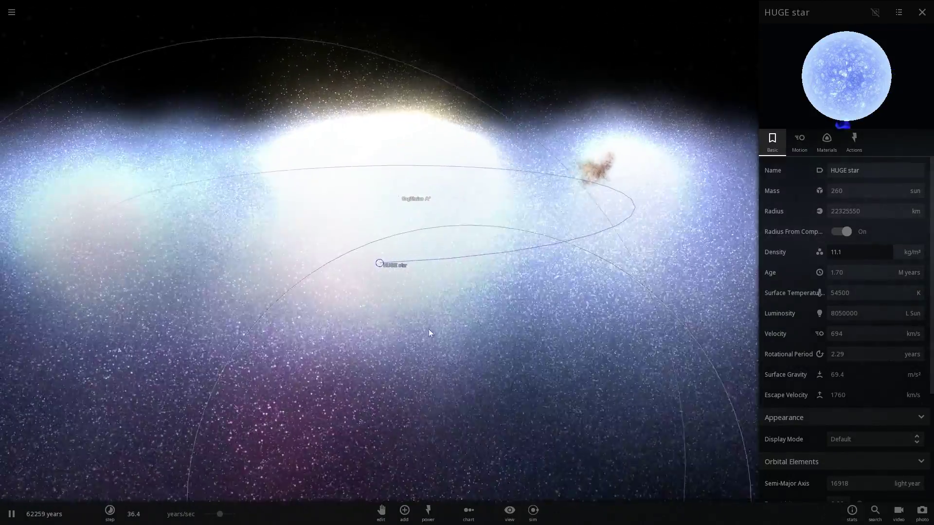
Step: Set the HUGE star's age to 1000 (1.00 G years) so it explodes into a 15-solar-mass remnant
mouse_move(429, 333)
mouse_down()
mouse_move(557, 314)
mouse_move(377, 277)
mouse_up()
scroll(378, 276, up, 5)
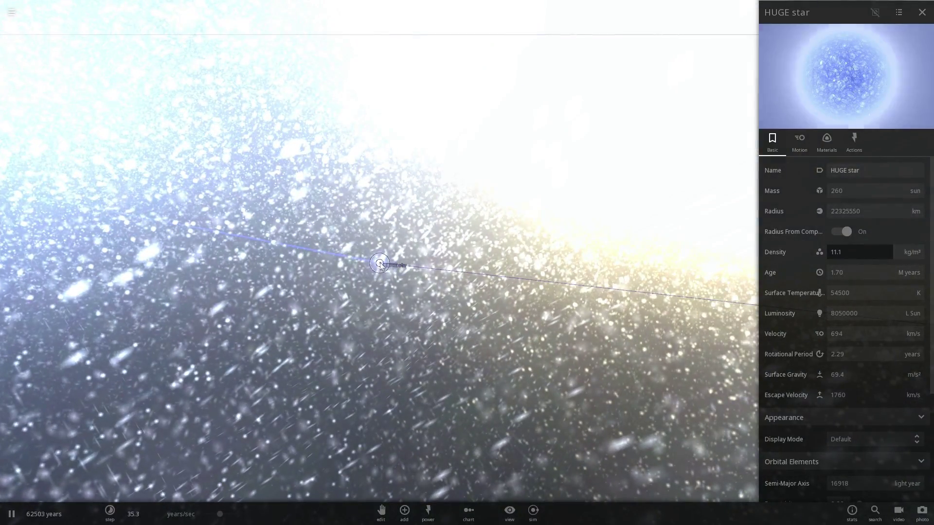
scroll(381, 269, up, 5)
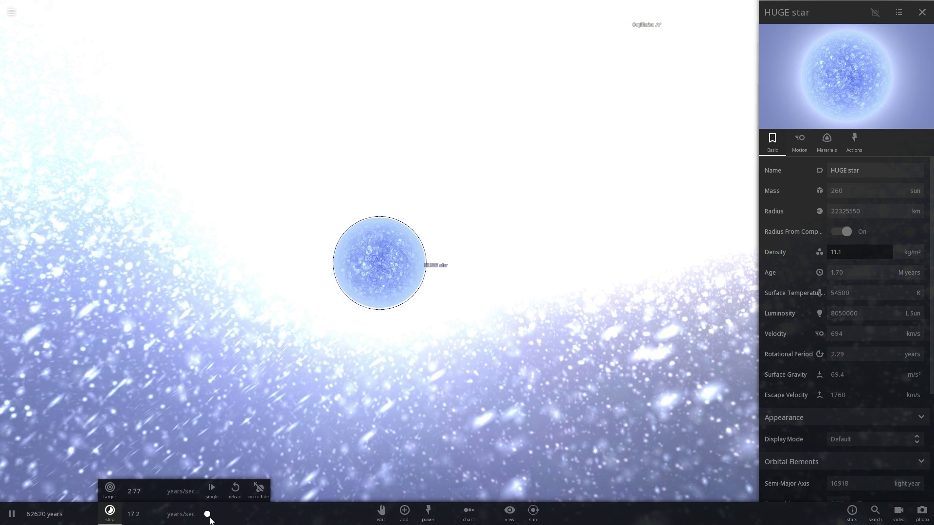
mouse_move(330, 403)
mouse_down()
mouse_move(366, 395)
mouse_move(427, 401)
mouse_move(461, 367)
mouse_up()
scroll(460, 364, down, 4)
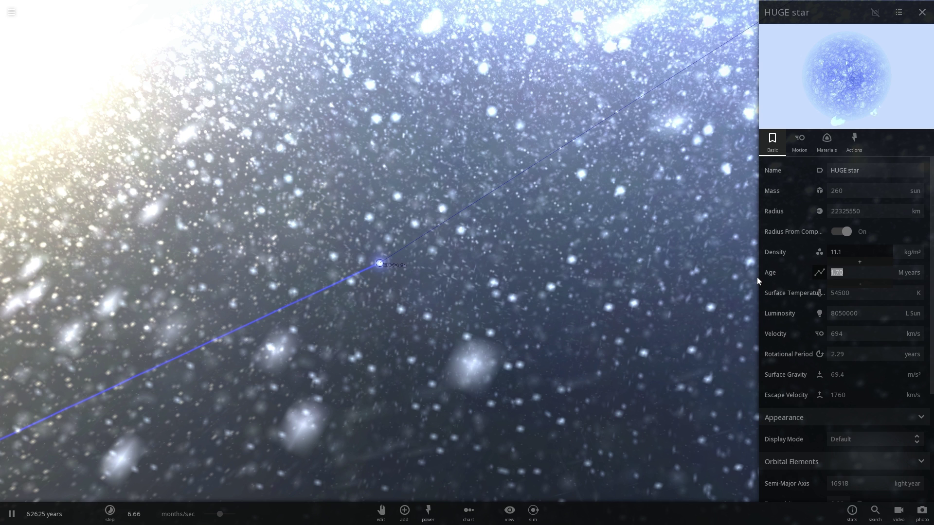
text(1000)
key(Return)
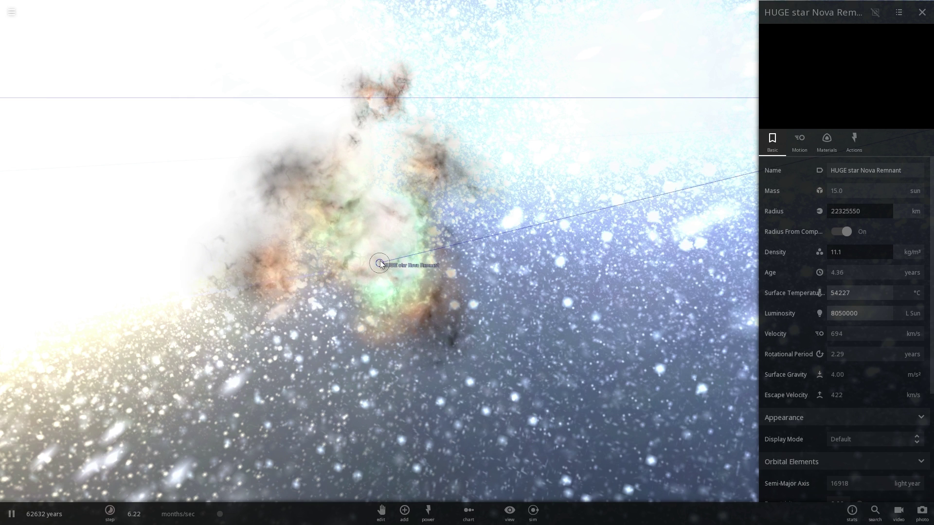
Step: Select the supernova to show its properties and orbit around its expanding shell
mouse_move(475, 282)
mouse_down()
mouse_move(413, 275)
mouse_move(399, 299)
mouse_move(397, 264)
mouse_move(274, 192)
mouse_move(494, 233)
mouse_move(418, 224)
mouse_move(349, 110)
mouse_move(497, 219)
mouse_move(486, 246)
mouse_move(382, 262)
mouse_up()
scroll(398, 264, up, 3)
click(386, 239)
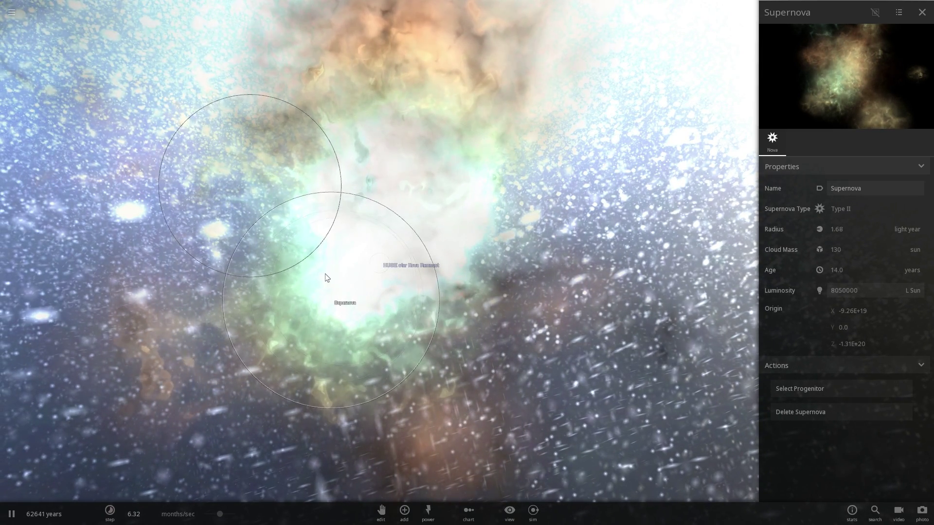
mouse_move(327, 270)
mouse_down()
mouse_move(521, 361)
mouse_move(545, 358)
mouse_move(343, 287)
mouse_up()
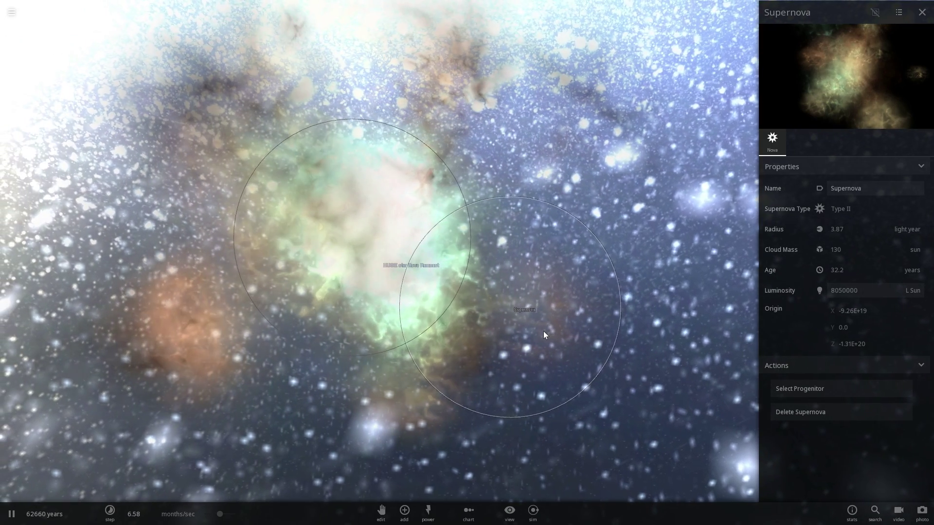
mouse_move(544, 331)
mouse_down()
mouse_move(354, 221)
mouse_move(506, 250)
mouse_move(476, 264)
mouse_up()
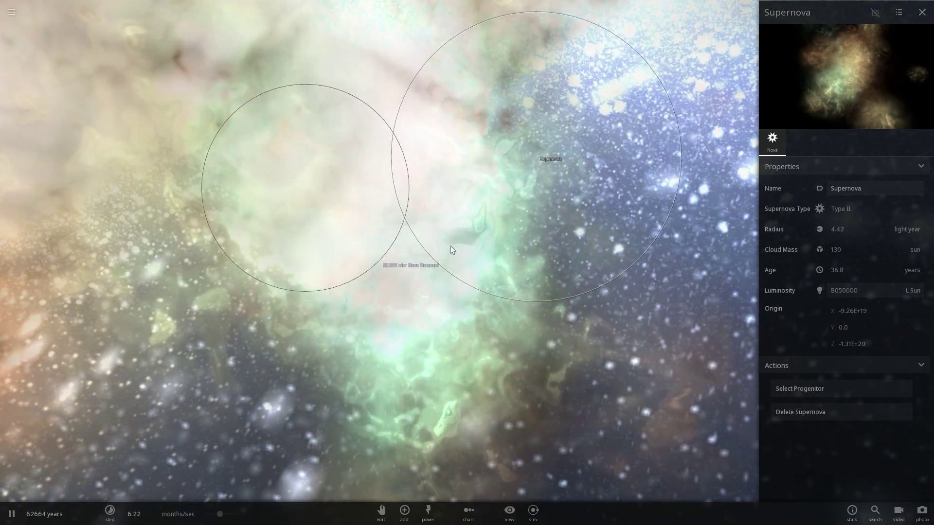
drag(444, 242, 232, 192)
mouse_move(432, 186)
mouse_down()
mouse_move(401, 232)
mouse_move(415, 247)
mouse_move(529, 249)
mouse_move(453, 253)
mouse_move(560, 281)
mouse_move(541, 273)
mouse_up()
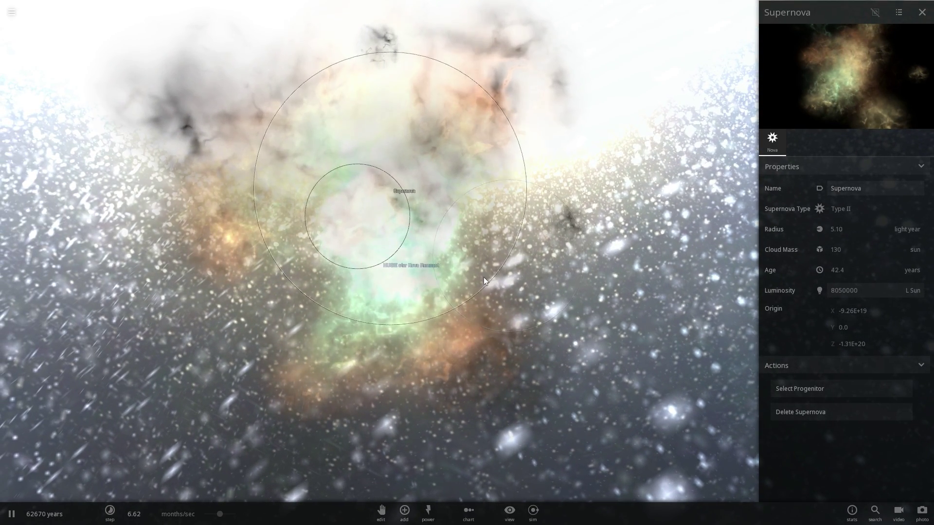
Step: Raise the time step to years per second until the shell spreads to about 19.9 light years
drag(225, 515, 221, 514)
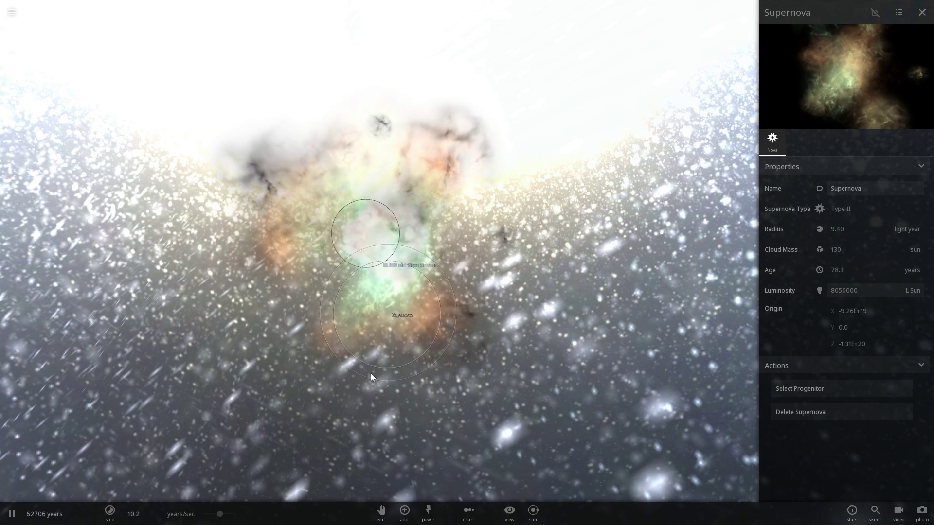
mouse_move(367, 157)
mouse_down()
mouse_move(448, 164)
mouse_move(500, 157)
mouse_move(501, 137)
mouse_move(228, 44)
mouse_move(84, 25)
mouse_move(377, 168)
mouse_move(437, 338)
mouse_move(392, 223)
mouse_move(189, 114)
mouse_move(30, 5)
mouse_up()
scroll(437, 337, up, 3)
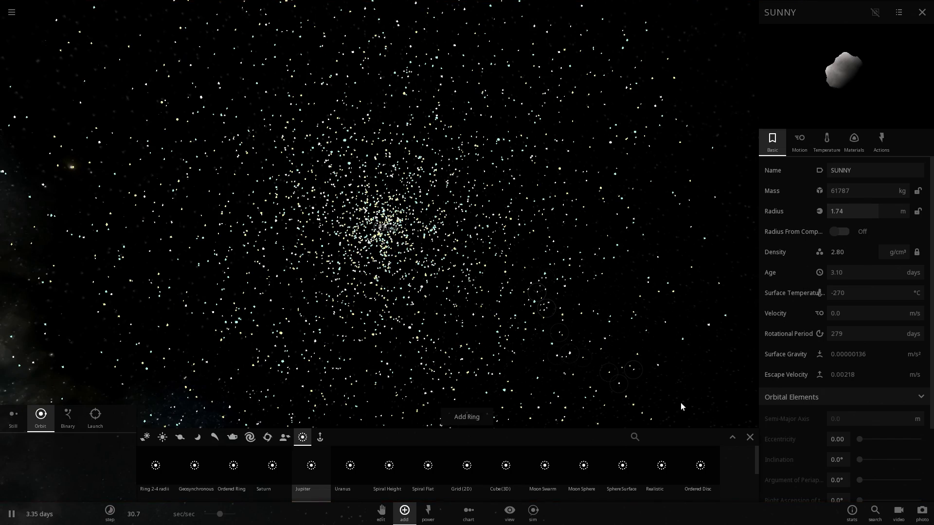
Step: Close the Add panel and zoom in on SUNNY among its swarm of rocks
click(750, 438)
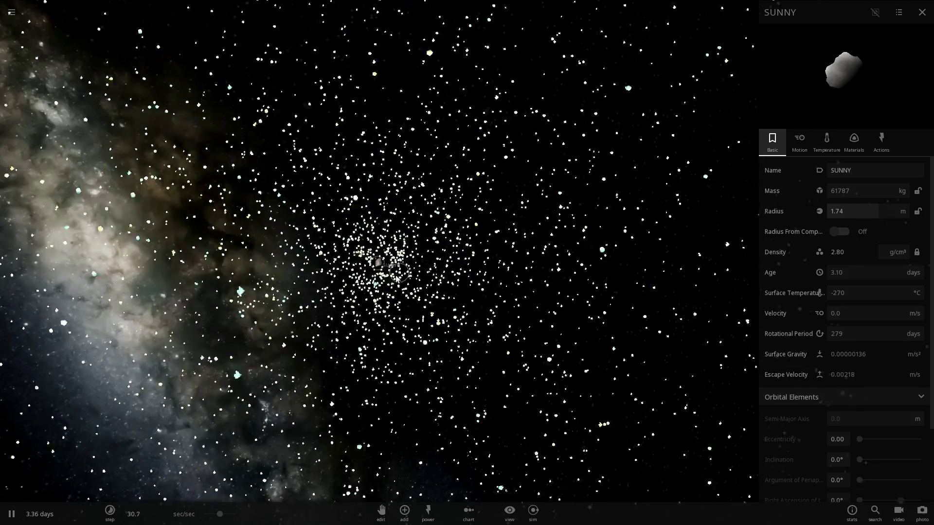
scroll(398, 274, up, 5)
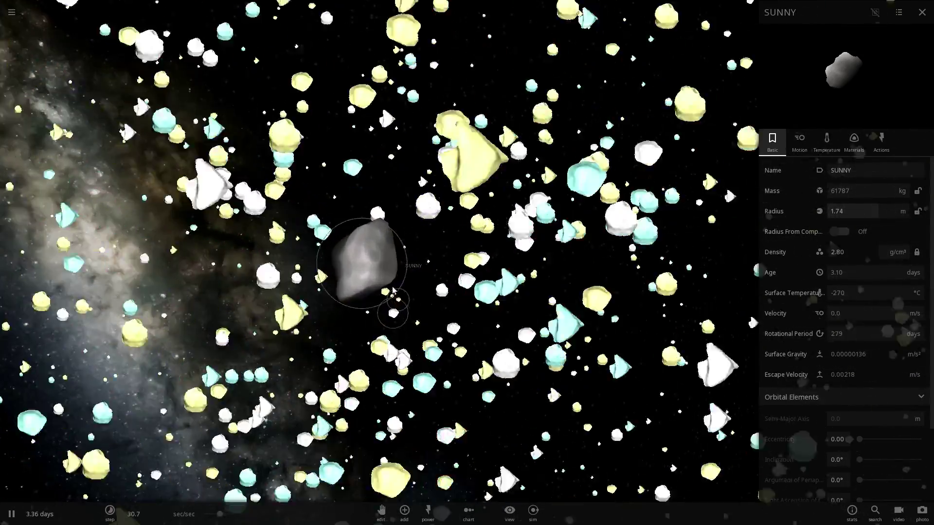
scroll(393, 290, up, 3)
scroll(365, 296, up, 2)
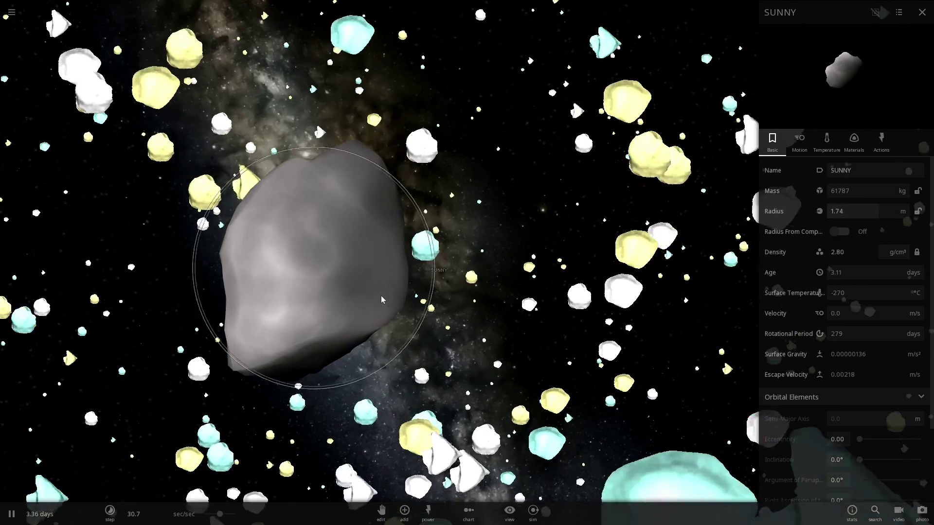
scroll(384, 295, up, 3)
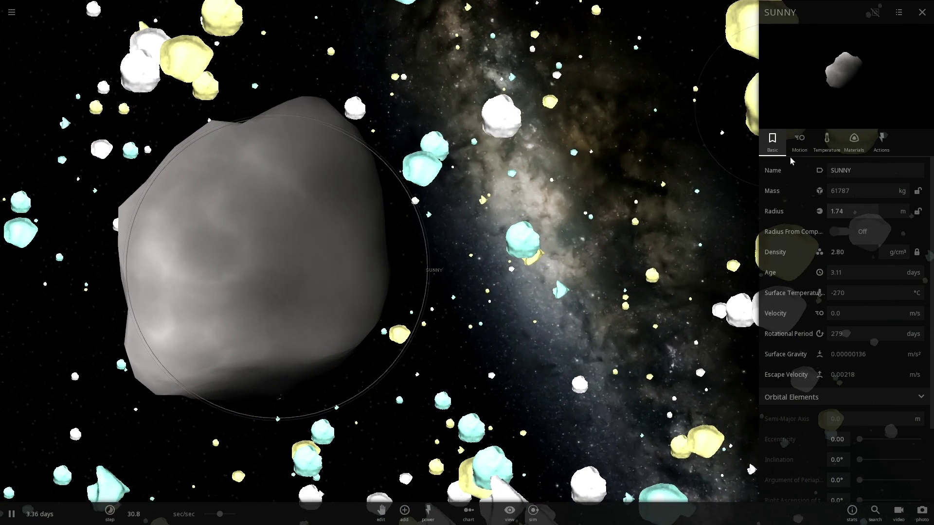
mouse_move(489, 232)
mouse_down()
mouse_move(444, 233)
mouse_move(518, 232)
mouse_up()
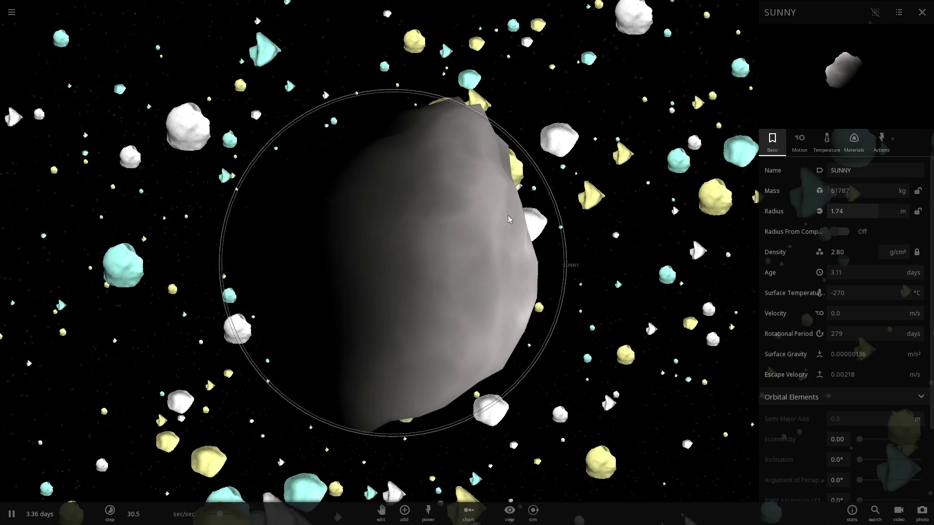
scroll(505, 219, down, 3)
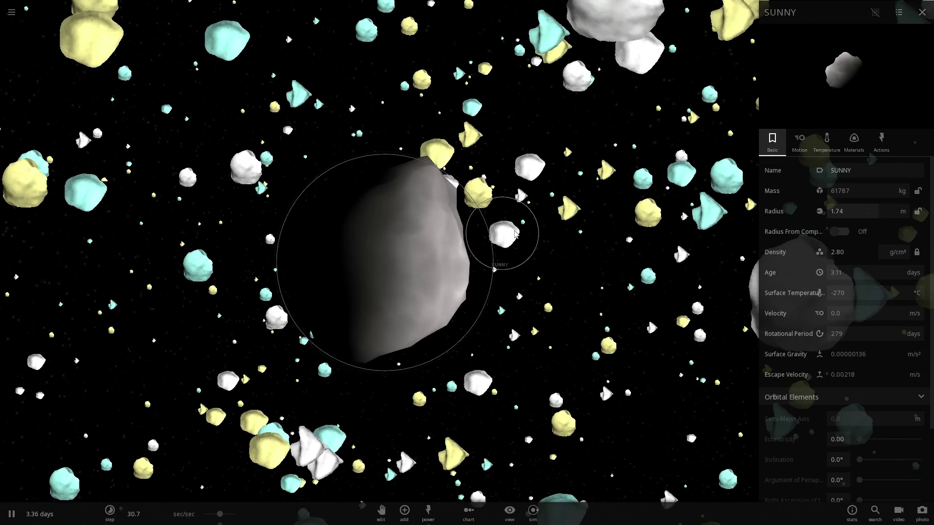
mouse_move(503, 220)
mouse_down()
mouse_move(444, 278)
mouse_move(335, 268)
mouse_move(310, 368)
mouse_up()
Step: Pause, then set the time step to about 24.7 mins/sec
key(space)
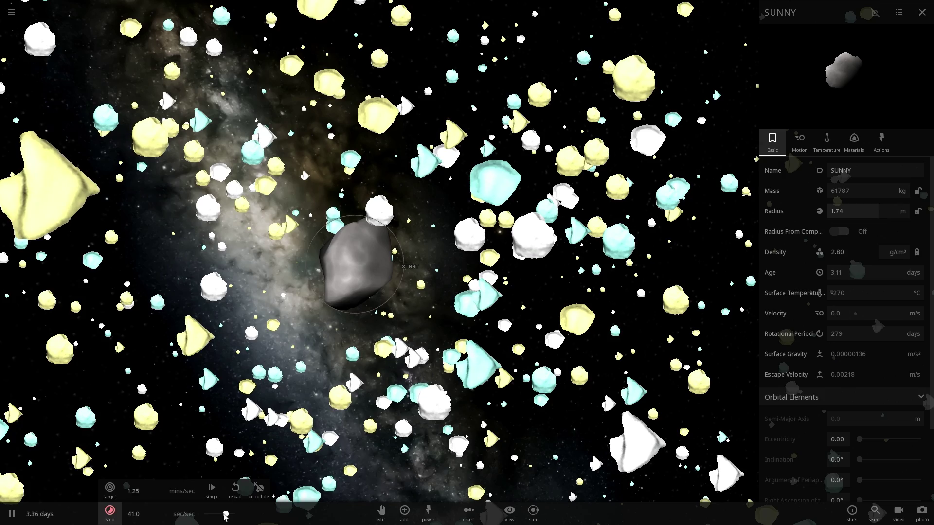
drag(226, 514, 220, 515)
mouse_move(312, 459)
mouse_down()
mouse_move(360, 428)
mouse_move(398, 376)
mouse_move(435, 356)
mouse_move(440, 418)
mouse_up()
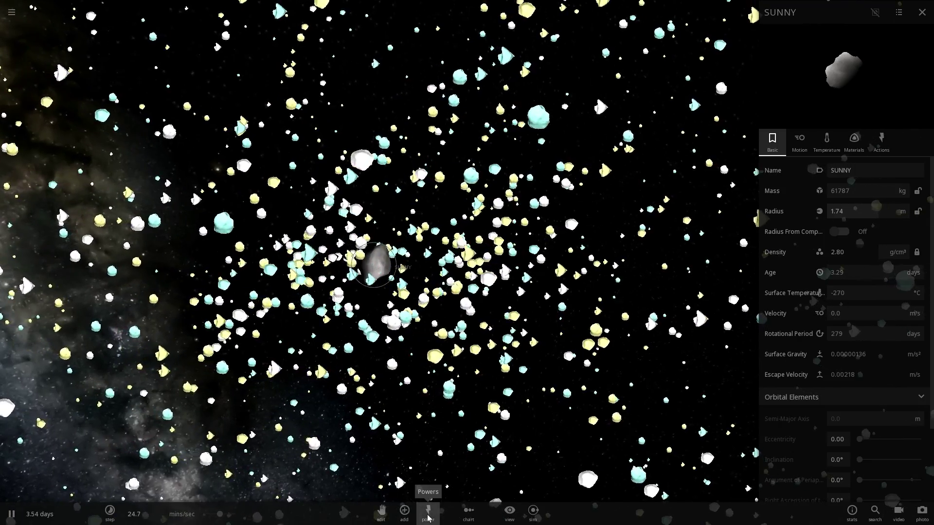
Step: Apply Halt All Velocities from Sim Actions and zoom out as SUNNY gathers the rocks
click(347, 493)
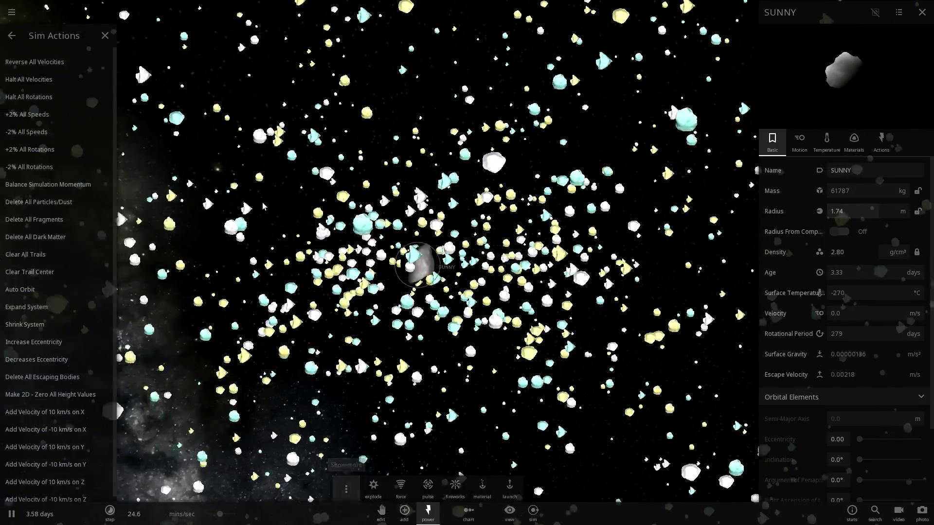
click(55, 79)
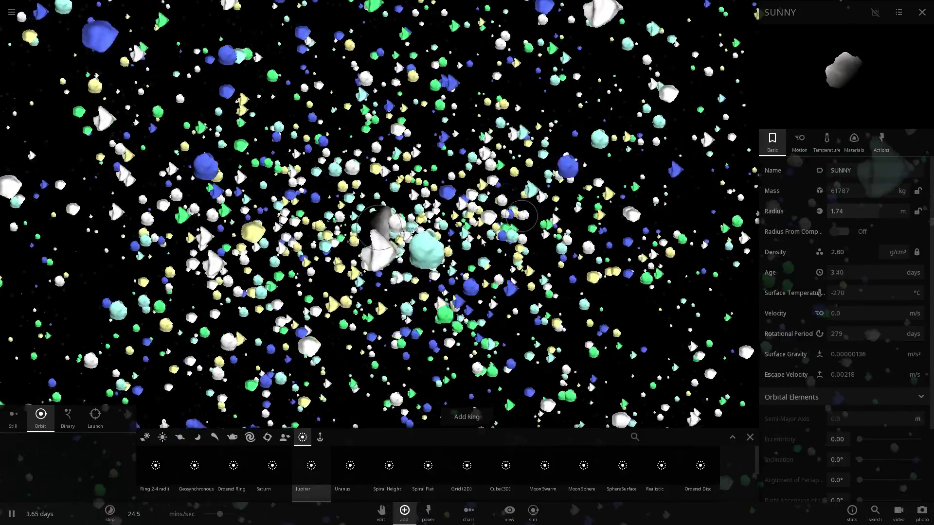
scroll(420, 249, up, 5)
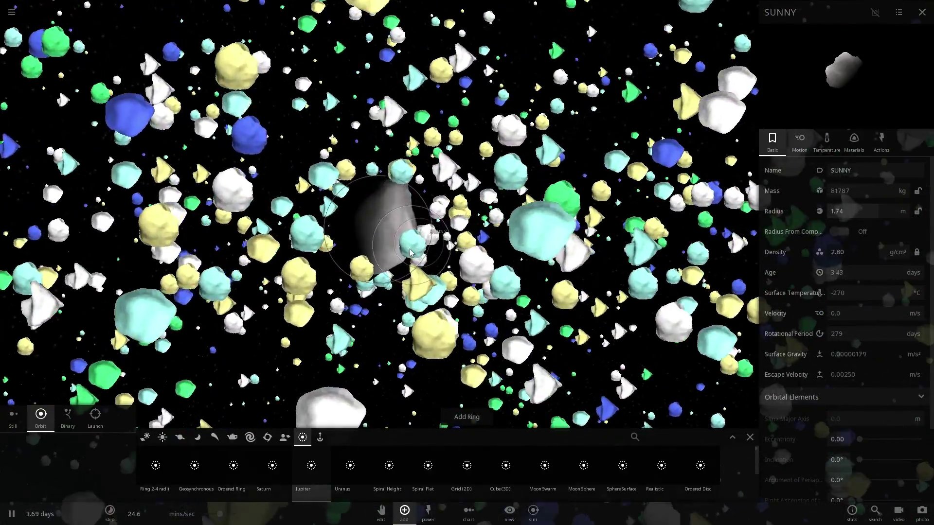
scroll(397, 237, down, 3)
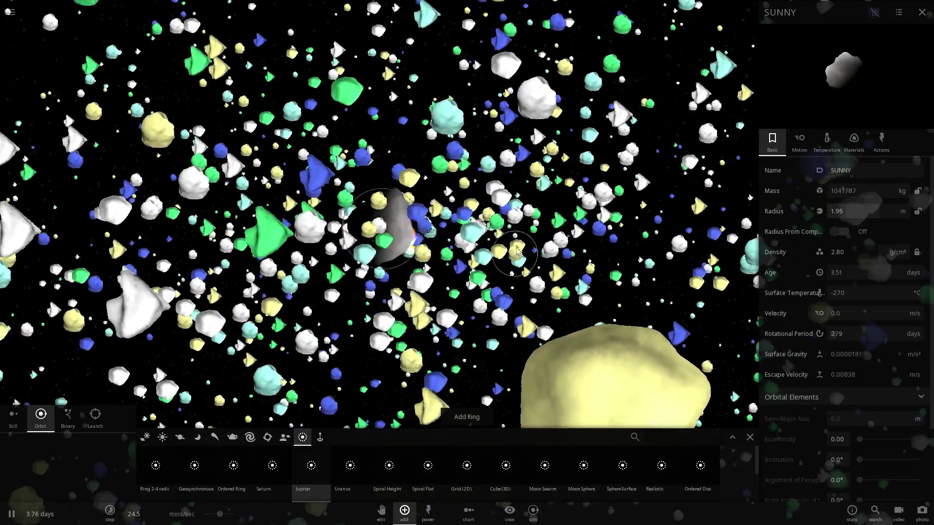
scroll(451, 261, down, 3)
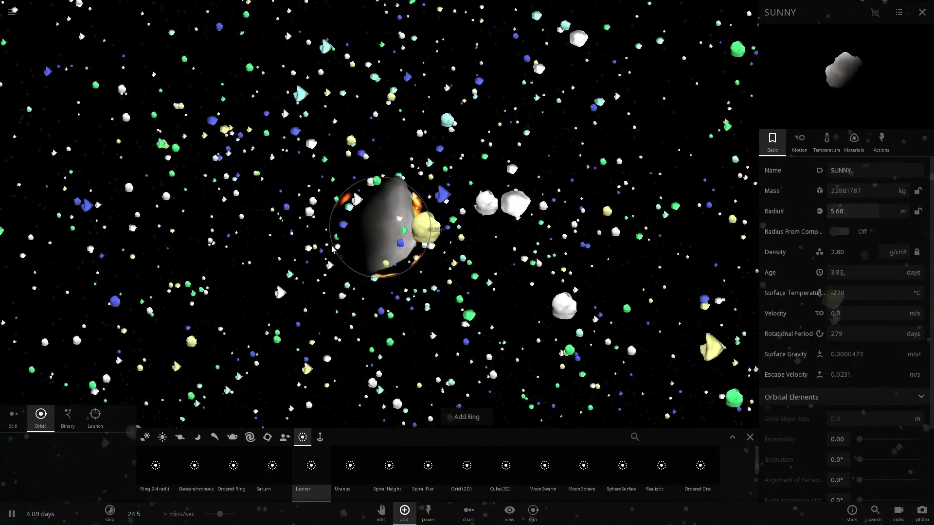
scroll(333, 248, down, 8)
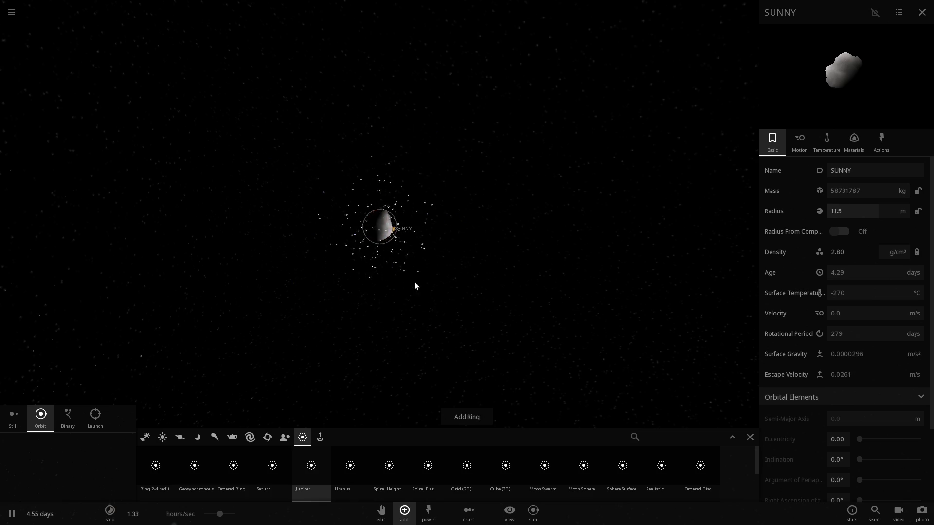
Step: Resume the simulation and zoom around SUNNY as it grows to about 34.9 m radius
key(space)
click(340, 389)
key(space)
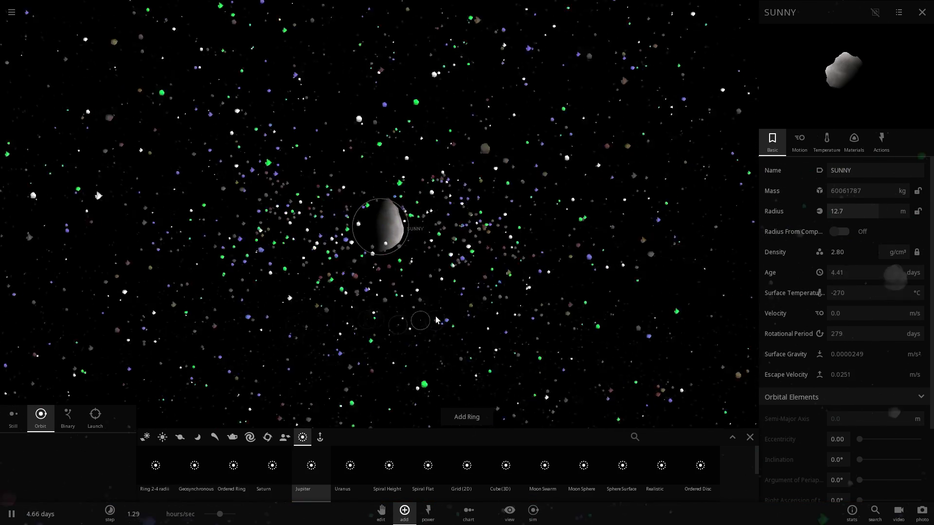
scroll(464, 312, down, 5)
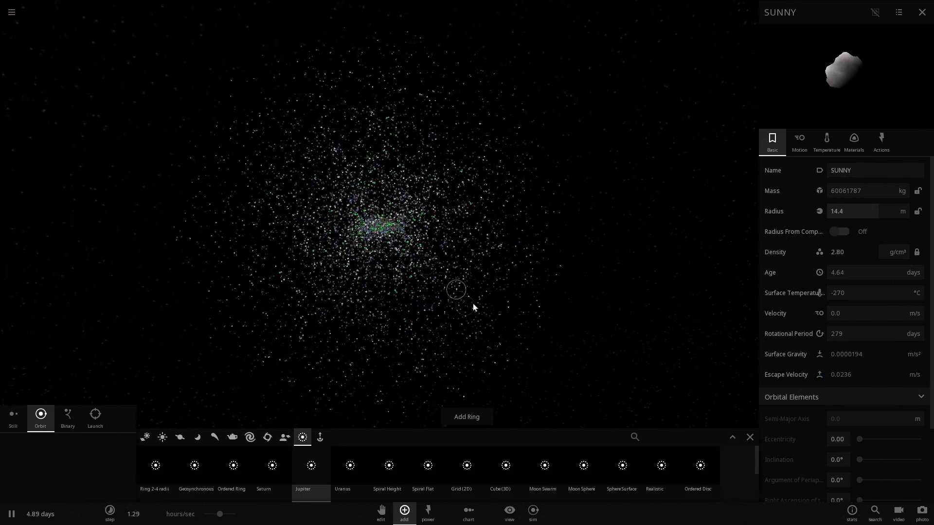
scroll(387, 241, up, 5)
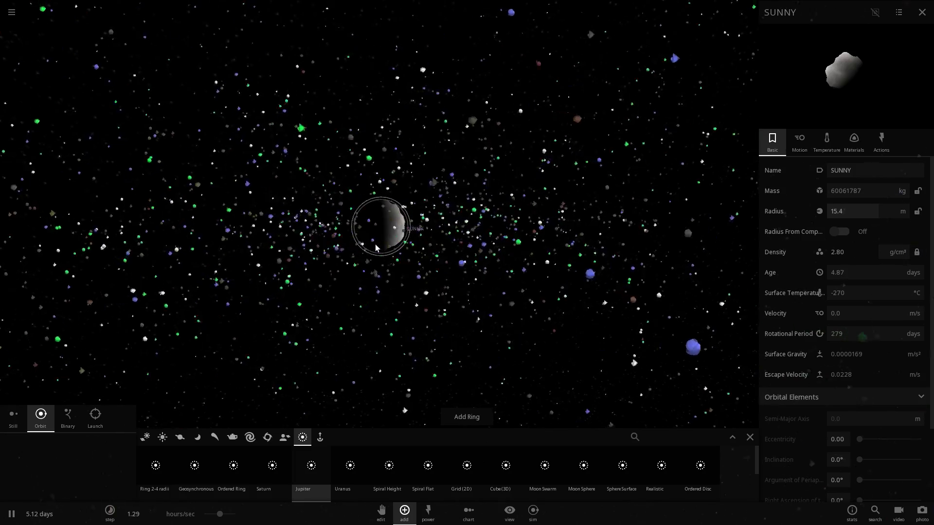
scroll(402, 246, up, 3)
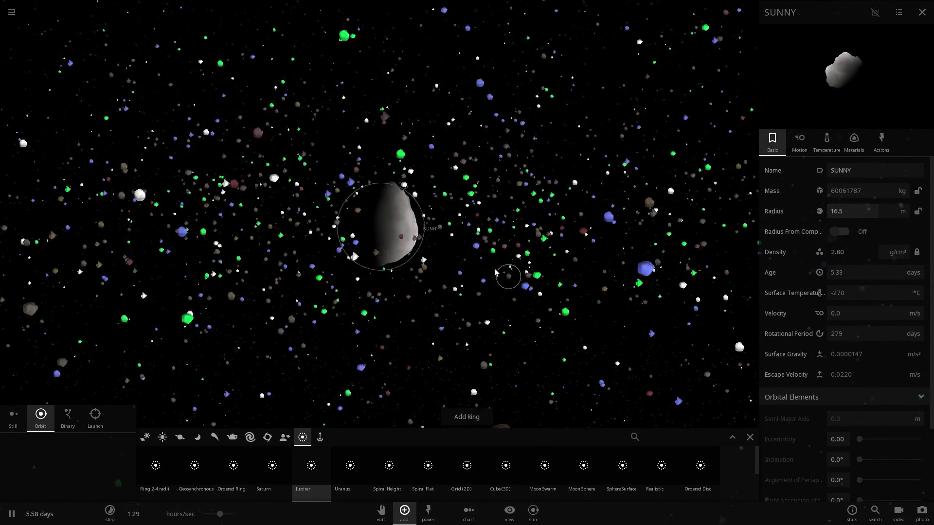
scroll(535, 297, up, 3)
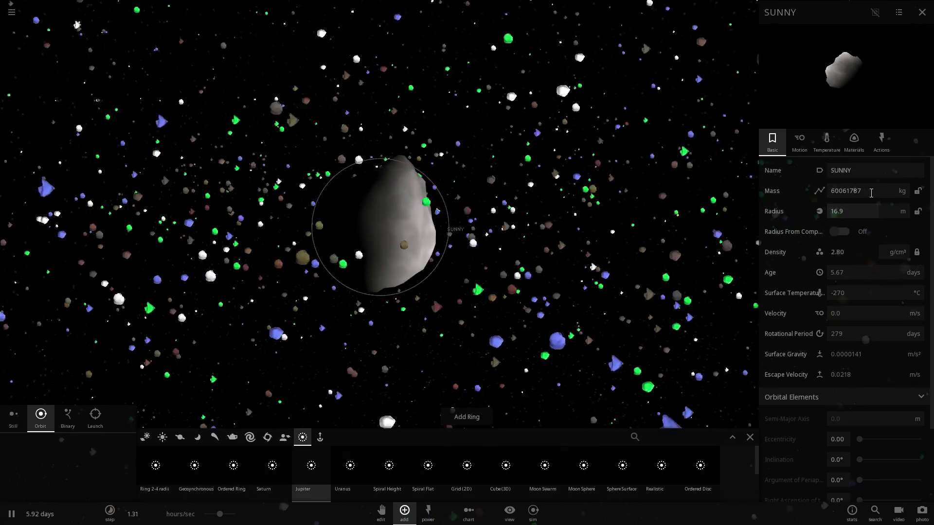
scroll(869, 191, down, 3)
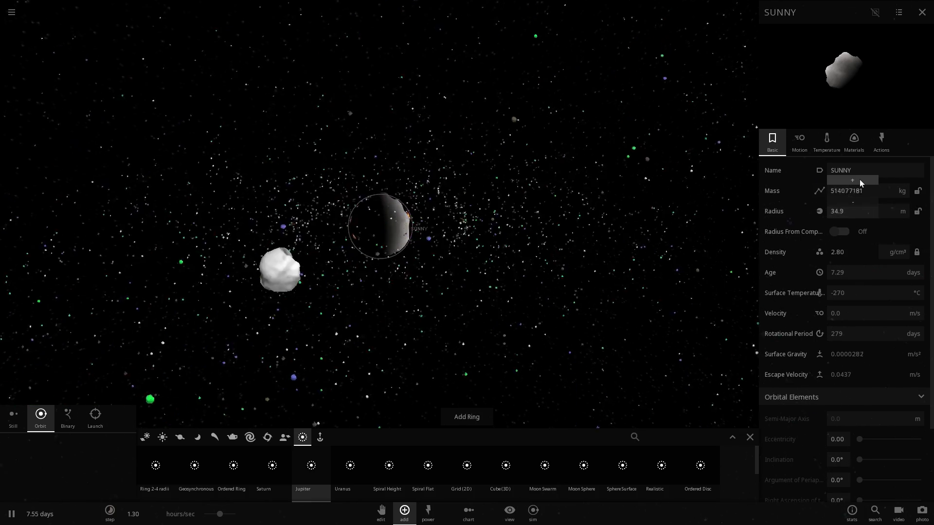
Step: Place a small body near SUNNY and raise the time speed to about 3.9 hours/sec
click(535, 296)
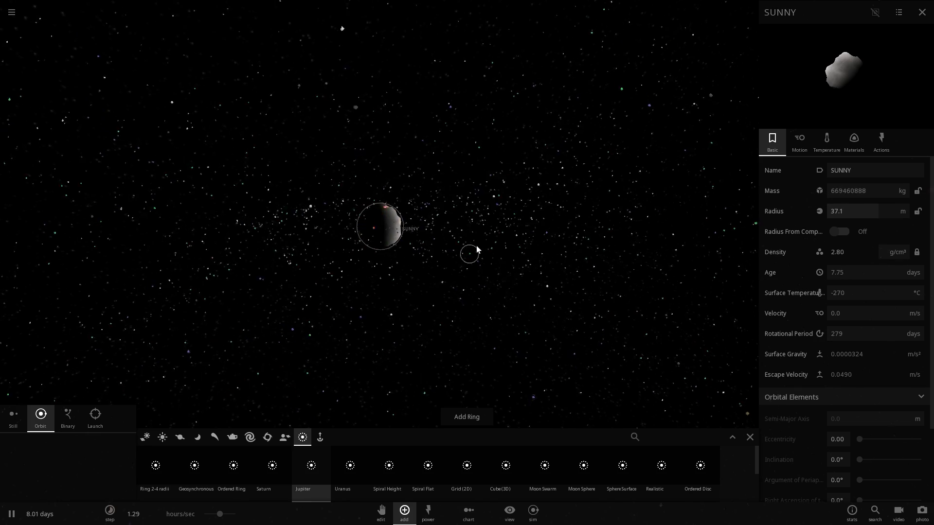
mouse_move(268, 483)
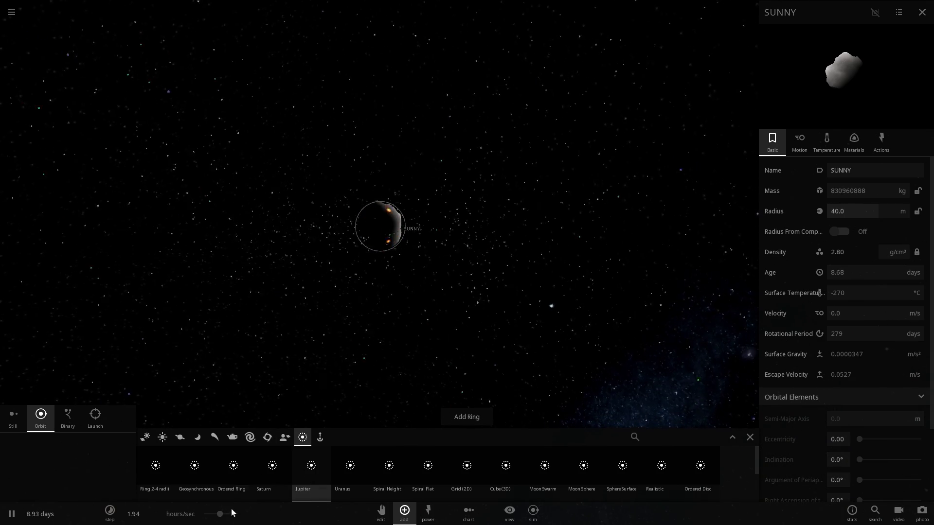
drag(222, 521, 223, 519)
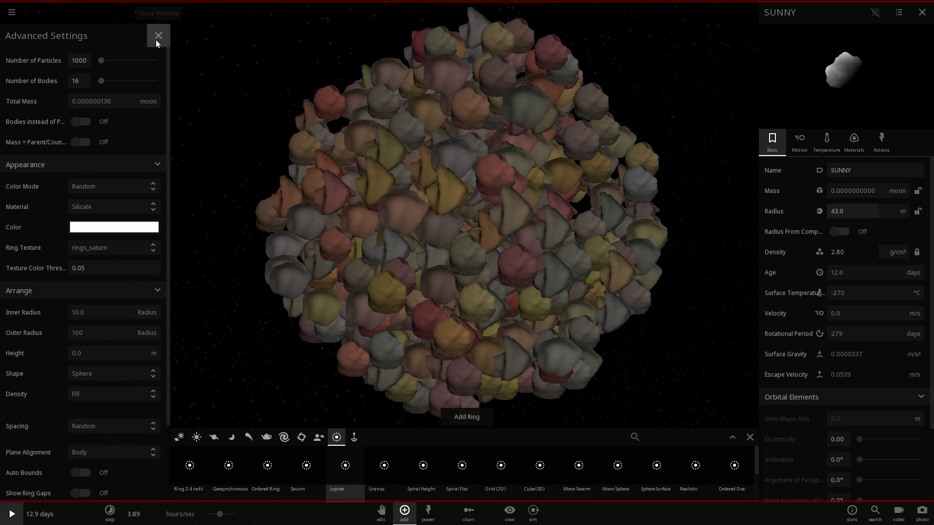
Step: Drop a dense ball of rocks onto SUNNY and run briefly so it collapses to 7.71 km
click(158, 35)
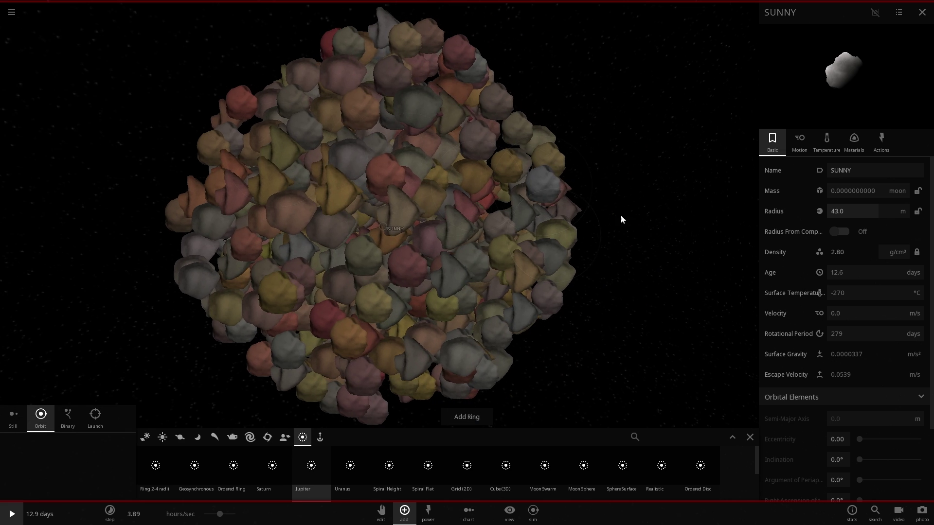
key(space)
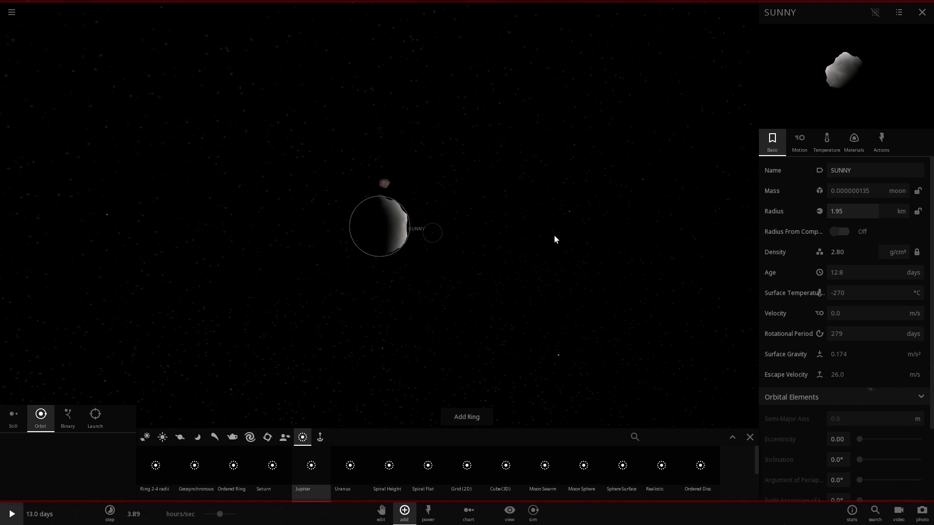
key(space)
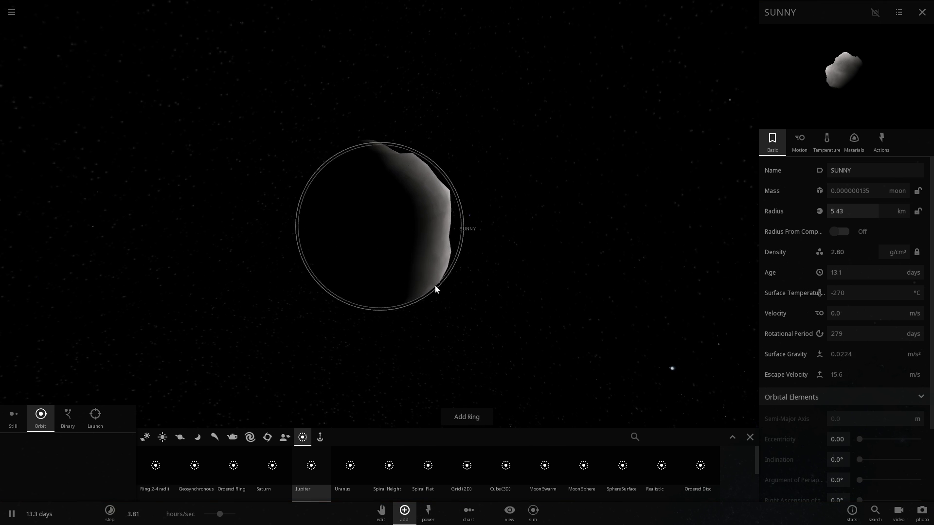
Step: Open the Sim Actions list from the Powers tray
click(429, 514)
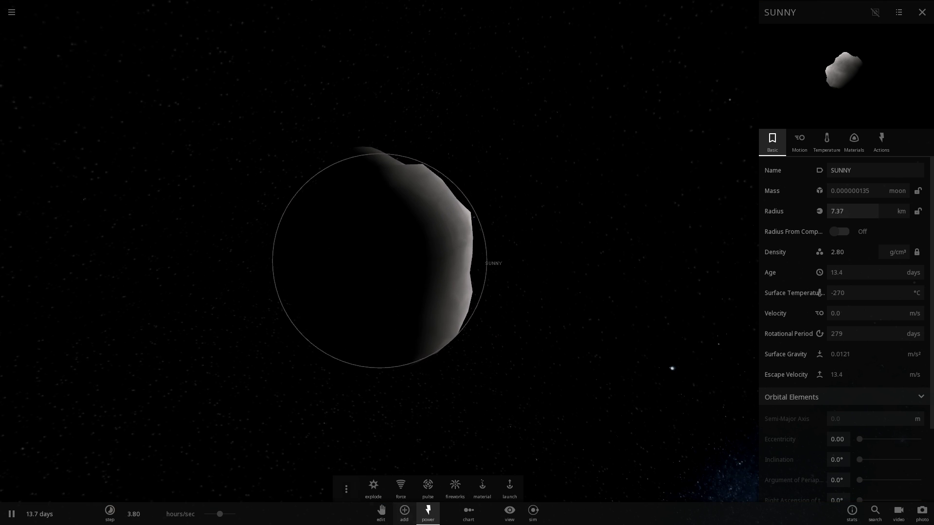
click(351, 495)
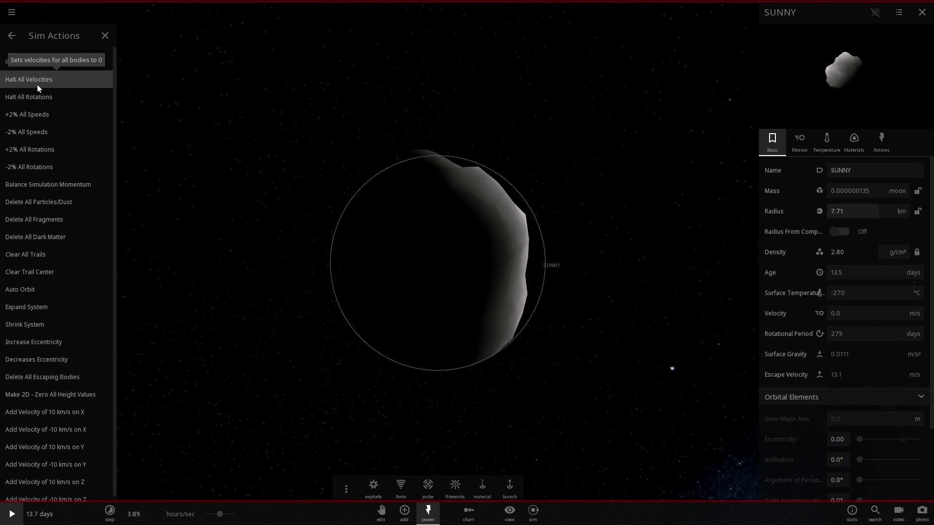
scroll(377, 205, down, 3)
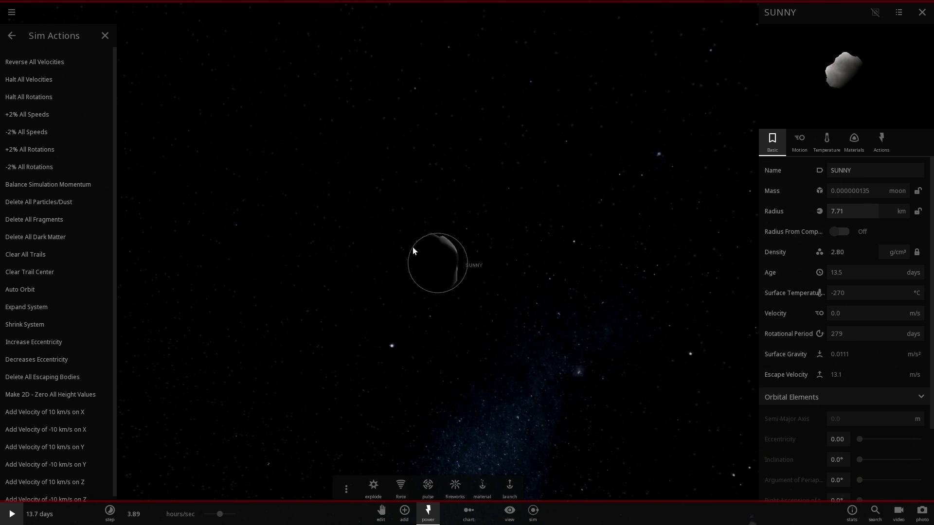
scroll(428, 258, up, 3)
scroll(441, 265, down, 2)
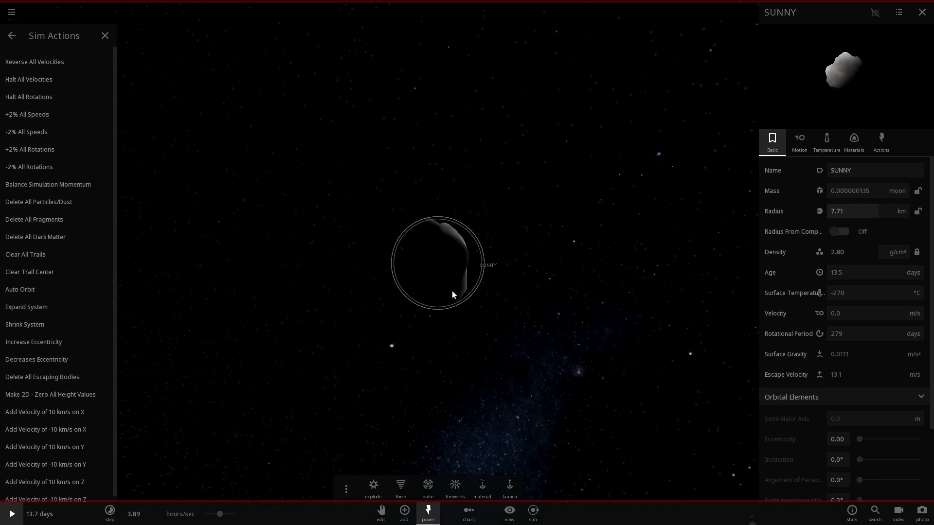
Step: Add a spherical cloud of 1000 particles and 16 rocky bodies around SUNNY
click(404, 511)
click(512, 355)
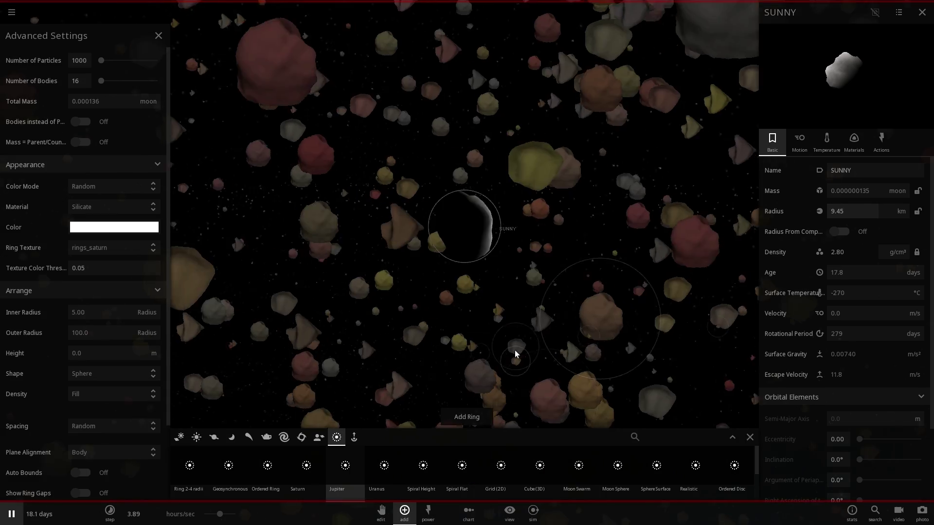
scroll(544, 327, down, 2)
scroll(537, 314, down, 3)
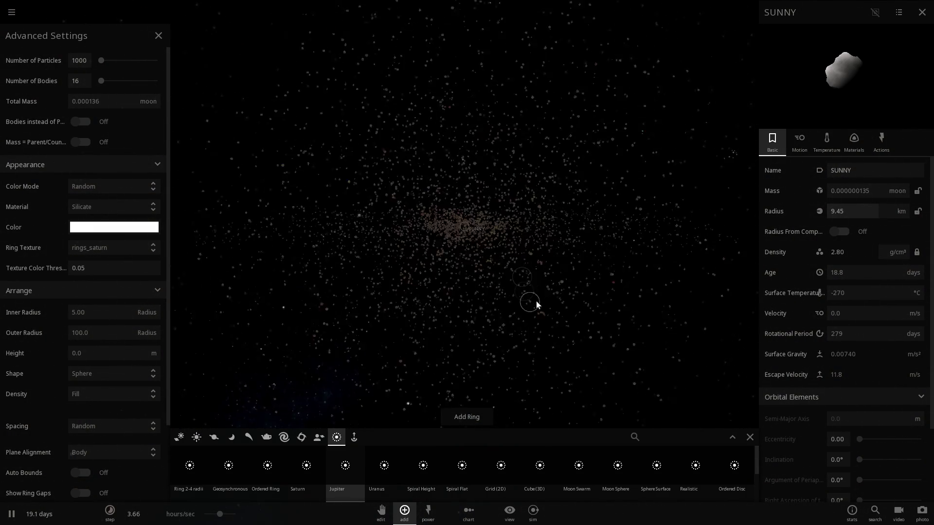
scroll(477, 246, up, 5)
scroll(463, 266, down, 2)
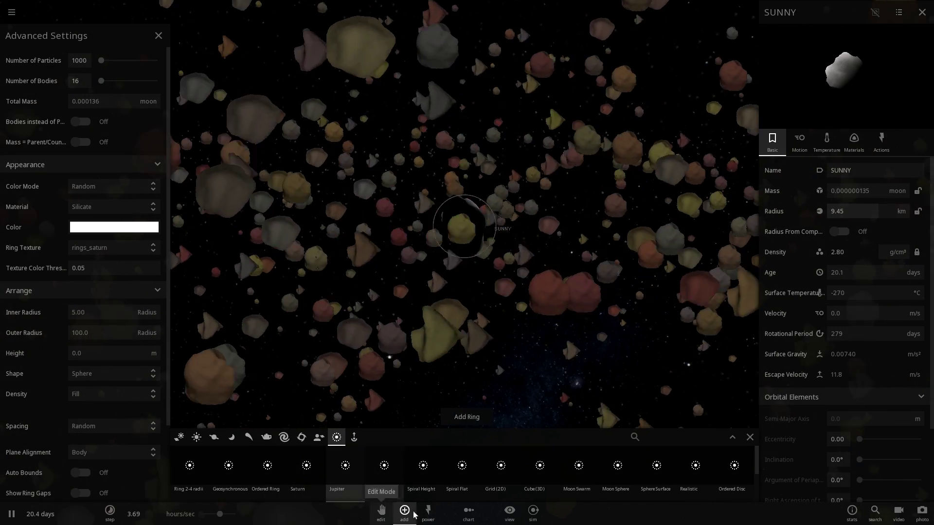
click(428, 512)
Step: Apply Halt All Velocities so the debris falls into SUNNY, then pause at 1.00 moon mass
click(349, 494)
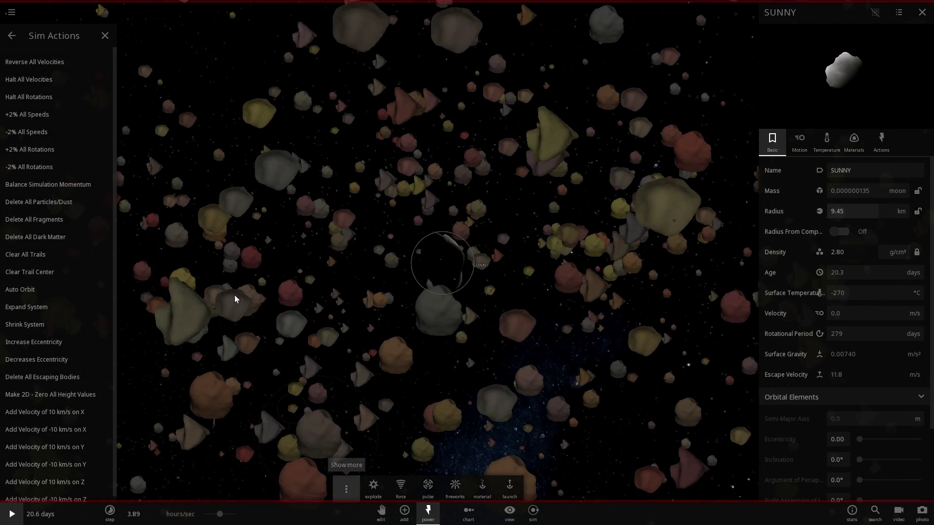
click(49, 80)
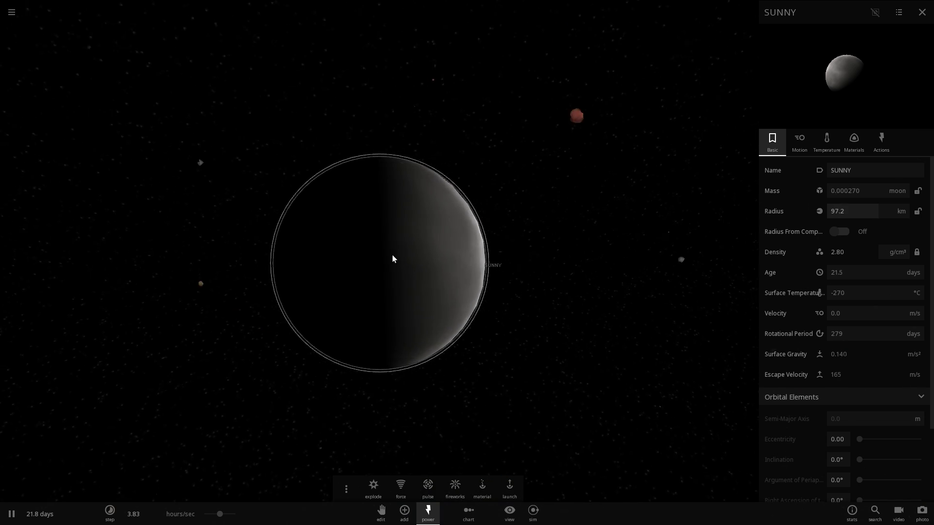
drag(339, 252, 381, 262)
scroll(371, 262, down, 3)
scroll(381, 262, down, 2)
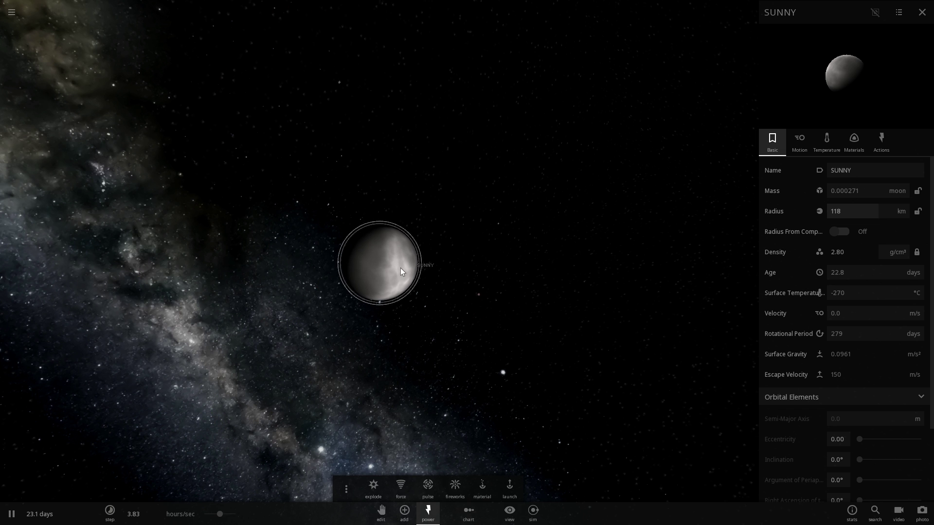
key(space)
scroll(399, 269, down, 2)
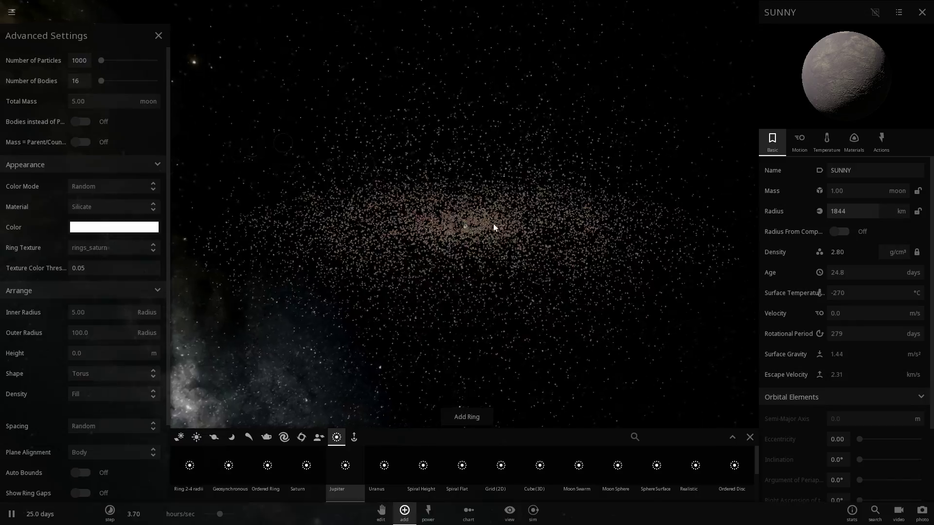
mouse_move(481, 224)
mouse_down()
mouse_move(501, 218)
mouse_move(527, 186)
mouse_move(638, 130)
mouse_up()
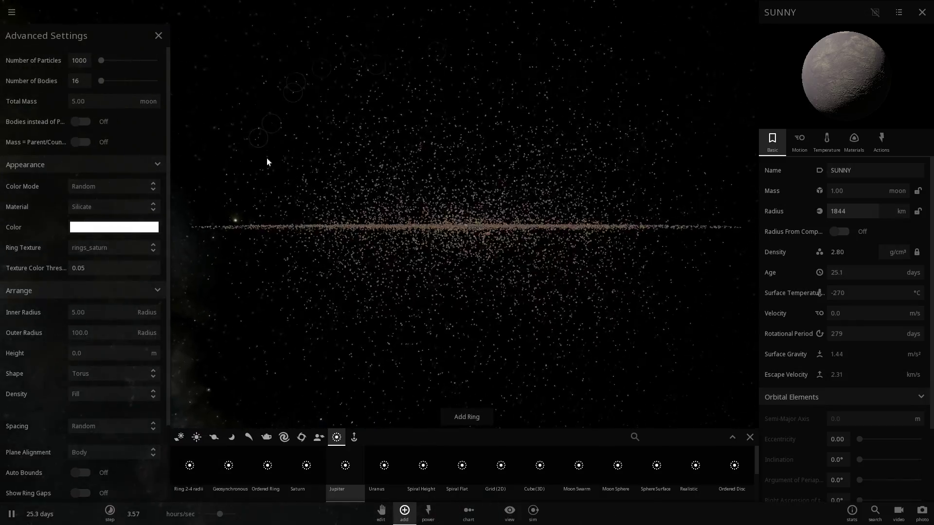
mouse_move(369, 264)
mouse_down()
mouse_move(419, 289)
mouse_move(498, 299)
mouse_up()
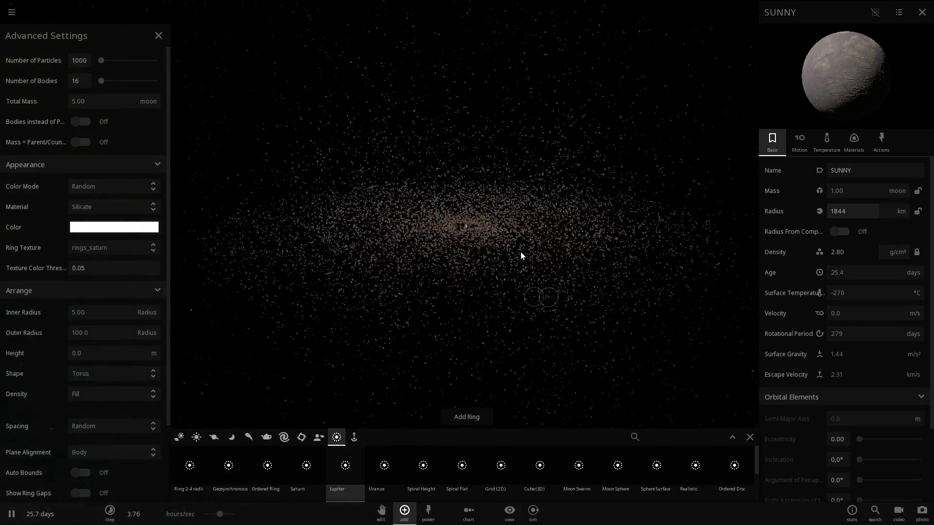
mouse_move(520, 257)
mouse_down()
mouse_move(422, 229)
mouse_move(457, 238)
mouse_up()
scroll(457, 240, up, 5)
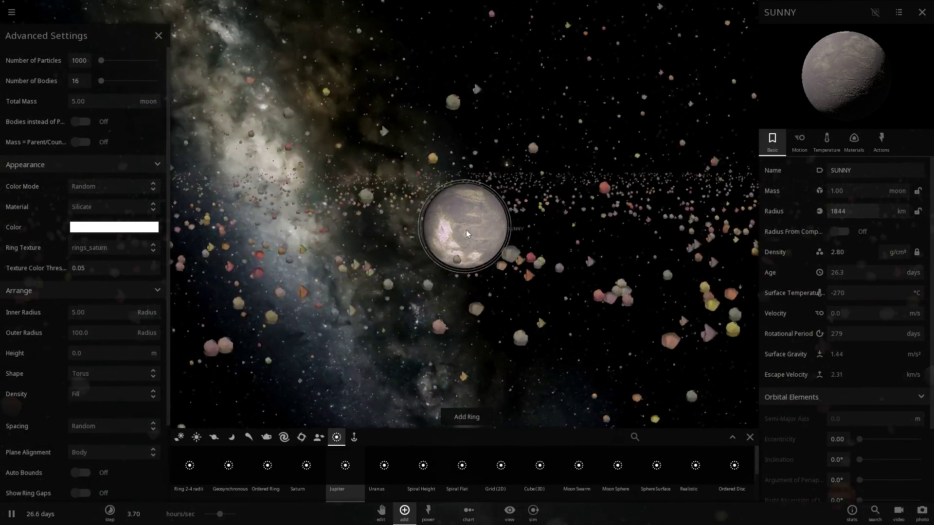
drag(466, 230, 484, 248)
scroll(484, 247, down, 3)
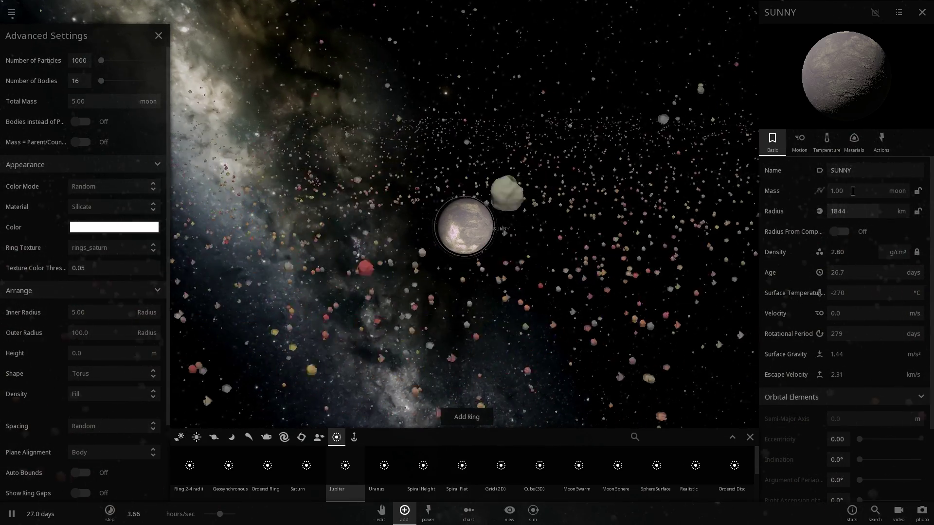
Step: Step SUNNY's mass up from 1.00 moon to 7.31 Earth masses, swelling its radius to 15,457 km
click(854, 189)
click(857, 181)
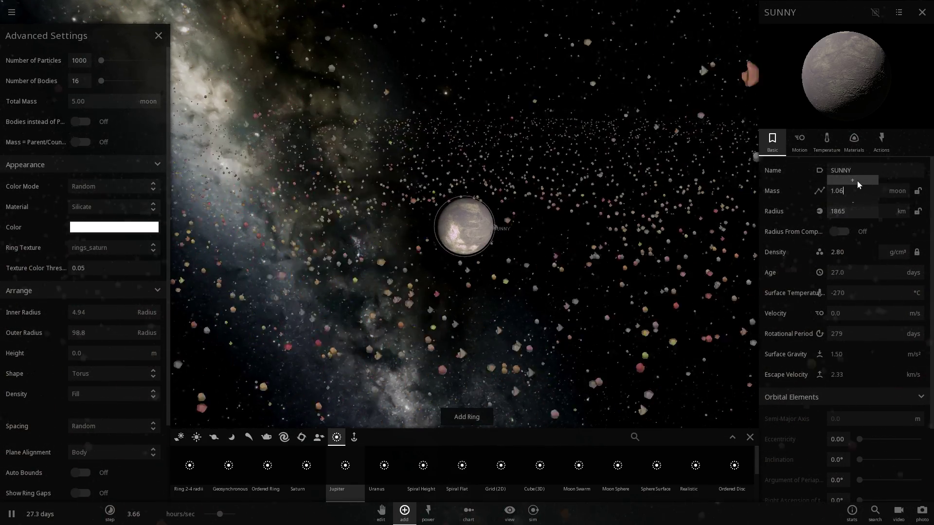
click(857, 181)
click(857, 181)
click(857, 181)
click(857, 181)
click(857, 181)
click(857, 181)
click(857, 181)
click(857, 181)
click(857, 181)
click(857, 181)
click(857, 180)
click(857, 181)
click(857, 181)
click(857, 181)
click(857, 181)
click(857, 181)
click(857, 181)
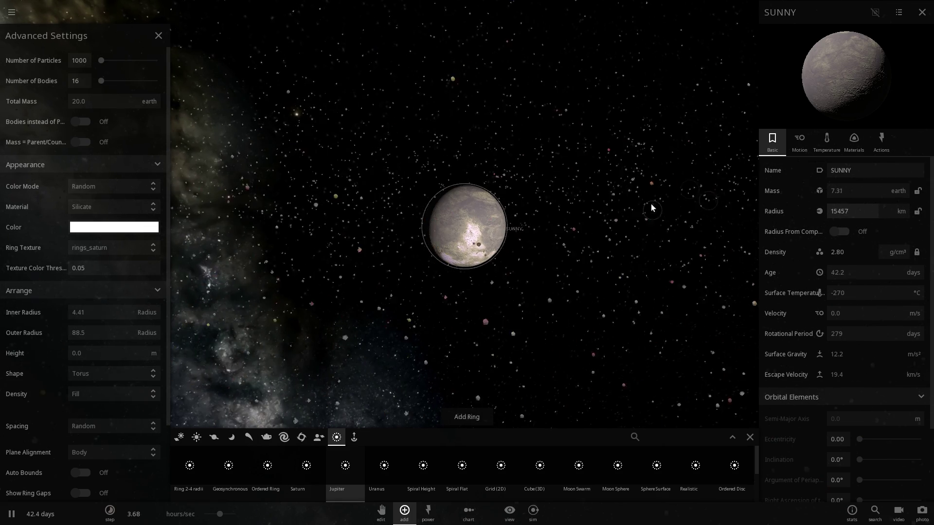
scroll(647, 216, up, 2)
scroll(586, 223, down, 5)
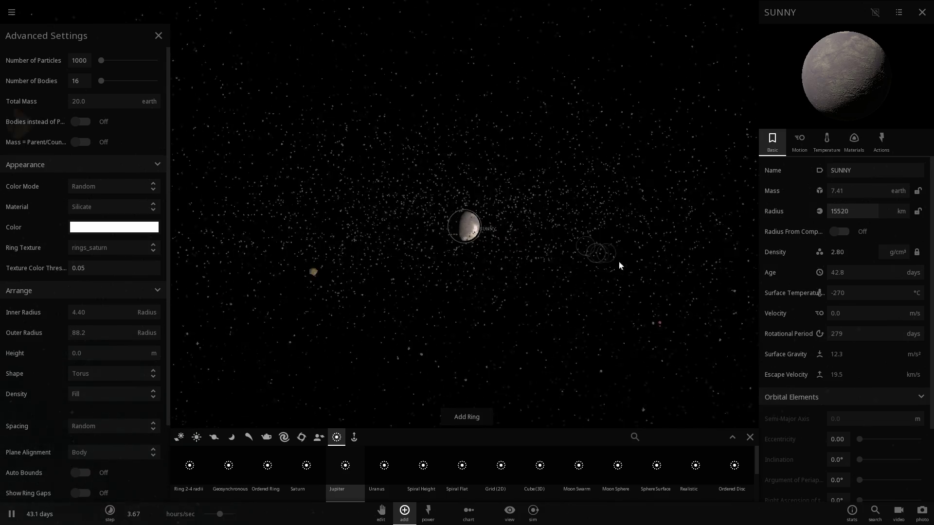
scroll(506, 243, up, 3)
scroll(469, 229, up, 5)
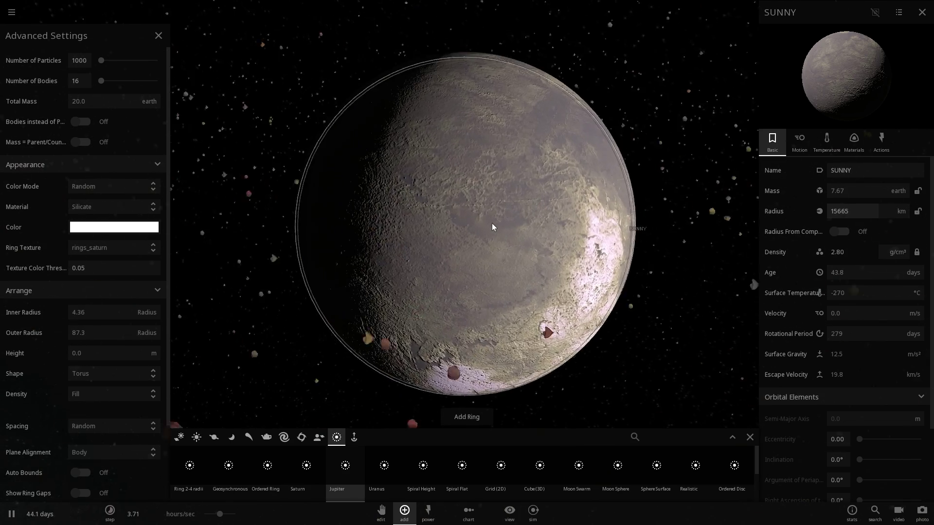
mouse_move(492, 223)
mouse_down()
mouse_move(551, 214)
mouse_move(481, 203)
mouse_up()
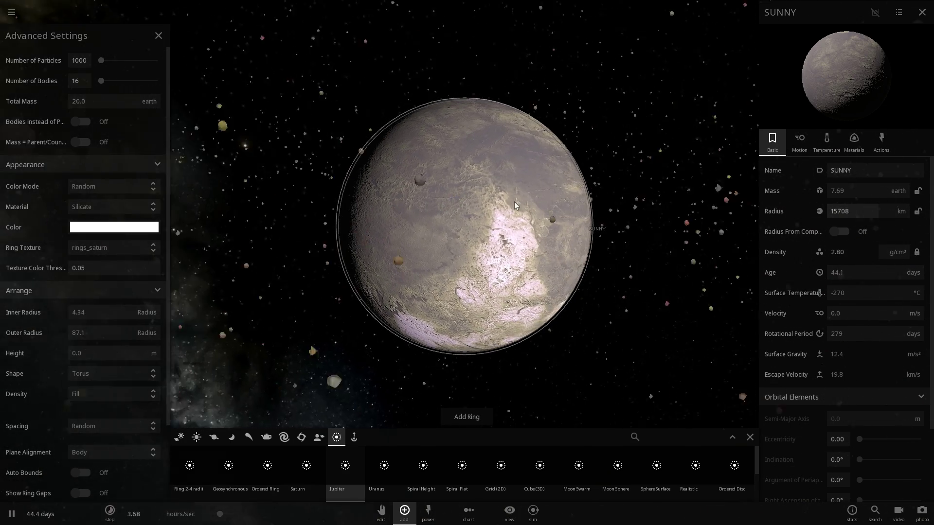
drag(514, 203, 463, 204)
scroll(468, 205, down, 4)
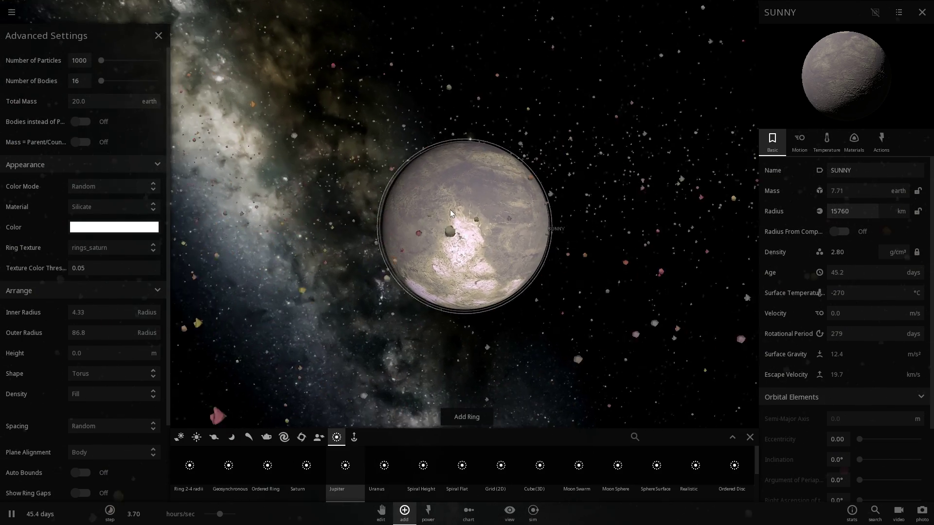
scroll(450, 212, down, 3)
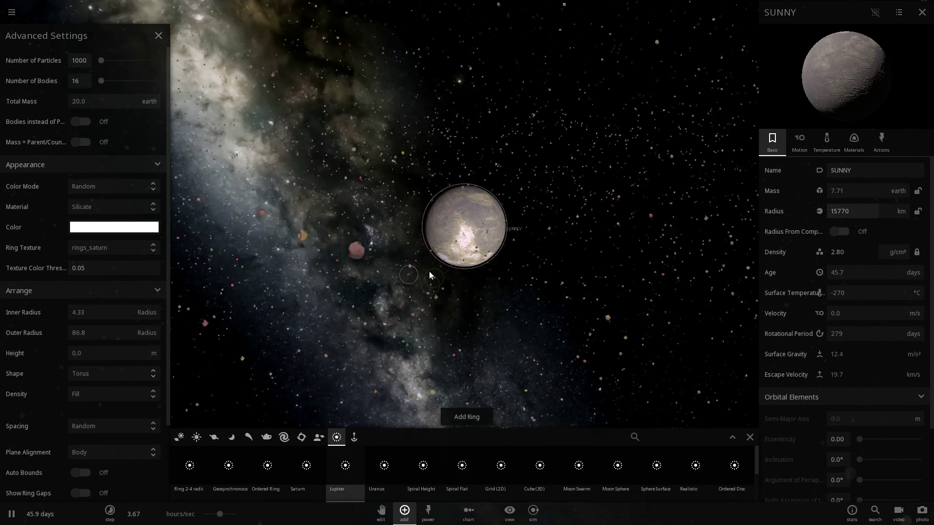
scroll(461, 244, up, 3)
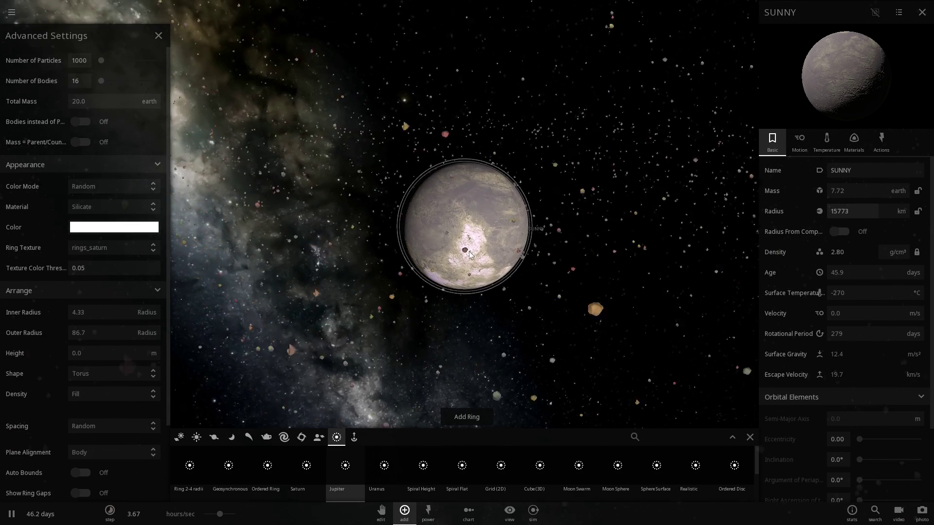
drag(459, 255, 486, 132)
mouse_move(314, 201)
mouse_down()
mouse_move(386, 336)
mouse_move(681, 271)
mouse_up()
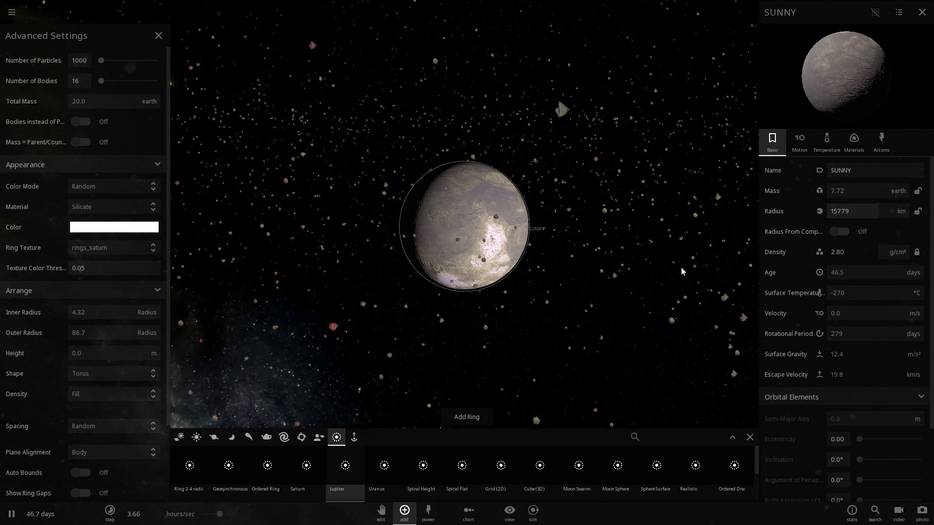
Step: Raise SUNNY's mass by five increments
click(857, 180)
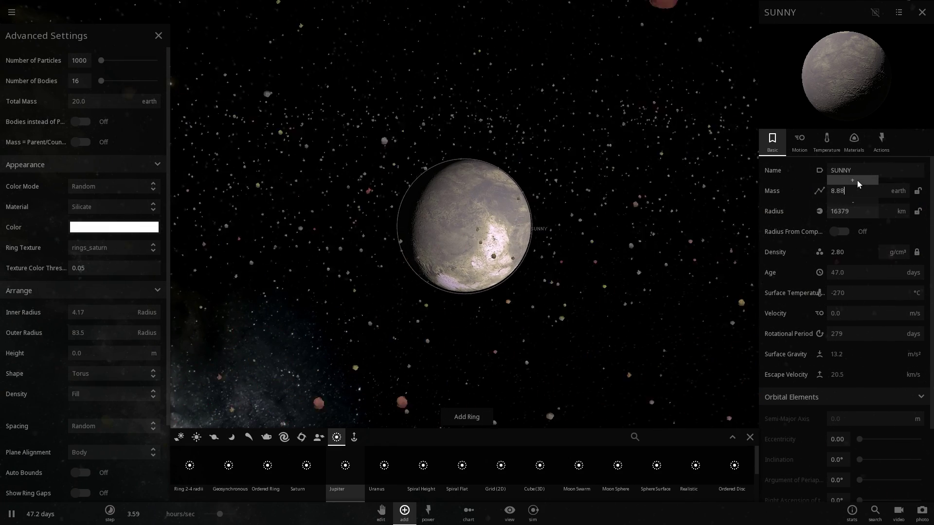
click(857, 180)
click(857, 180)
click(857, 180)
click(857, 180)
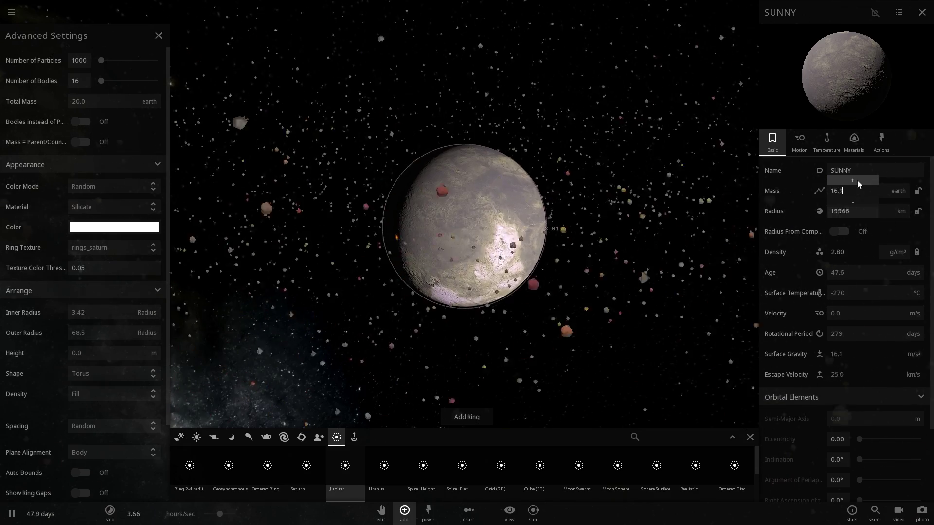
Step: Raise SUNNY's Hydrogen share to about 79% in its material composition
click(853, 141)
click(853, 295)
drag(852, 300, 893, 300)
click(773, 141)
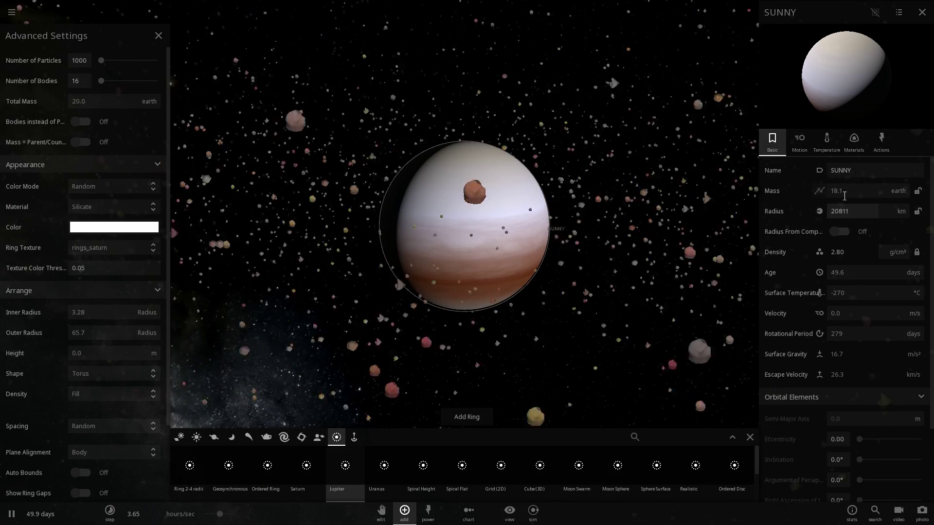
Step: Add more mass and push Hydrogen to about 96%, reaching 29.3 Earth masses
click(849, 182)
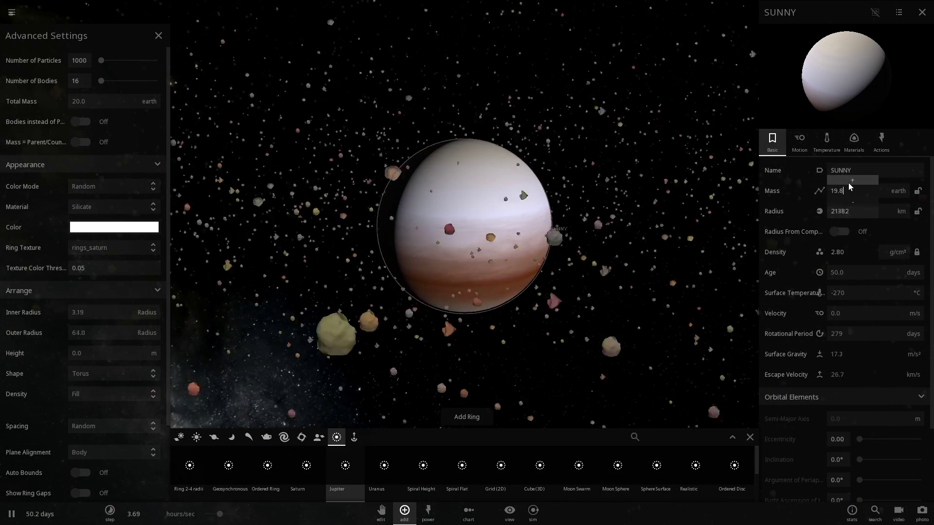
click(854, 141)
drag(890, 294, 916, 296)
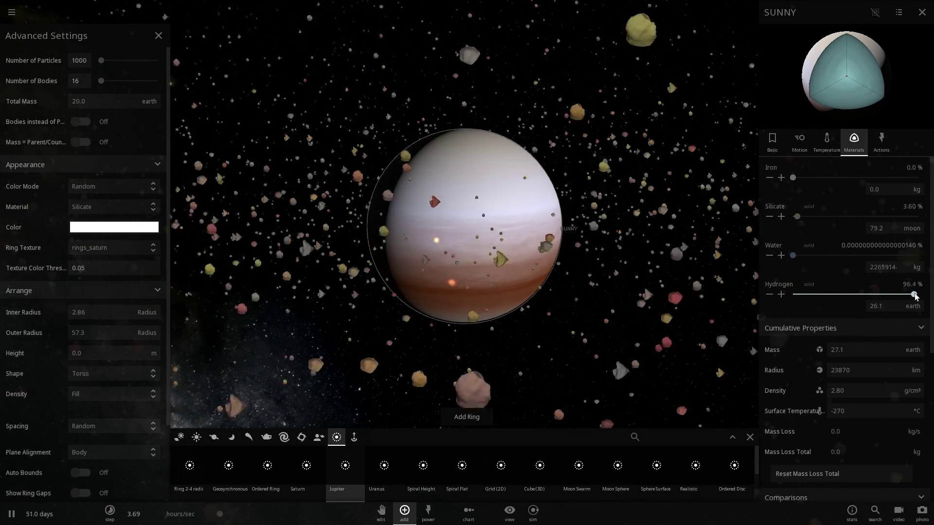
click(827, 141)
click(773, 143)
scroll(524, 216, down, 5)
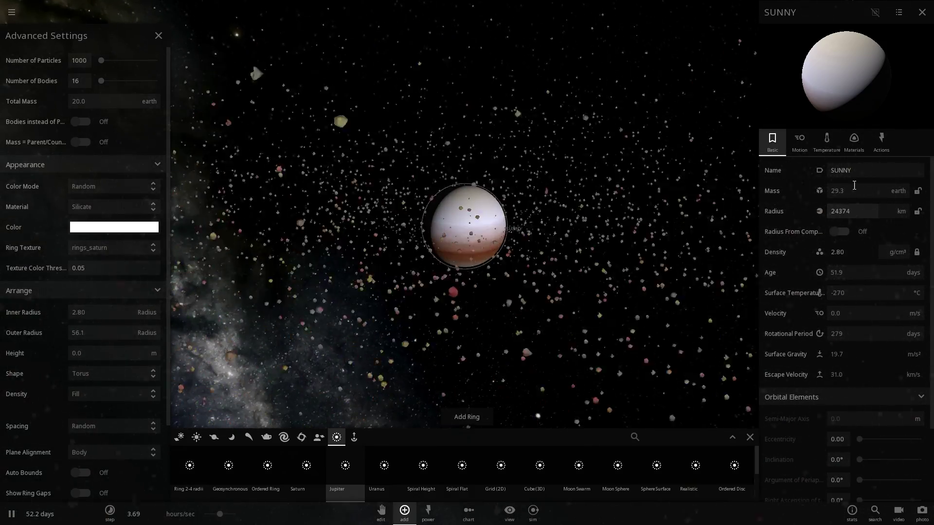
Step: Switch SUNNY's mass unit to Jupiter masses and raise it past 0.168 Jupiter
click(868, 190)
click(898, 190)
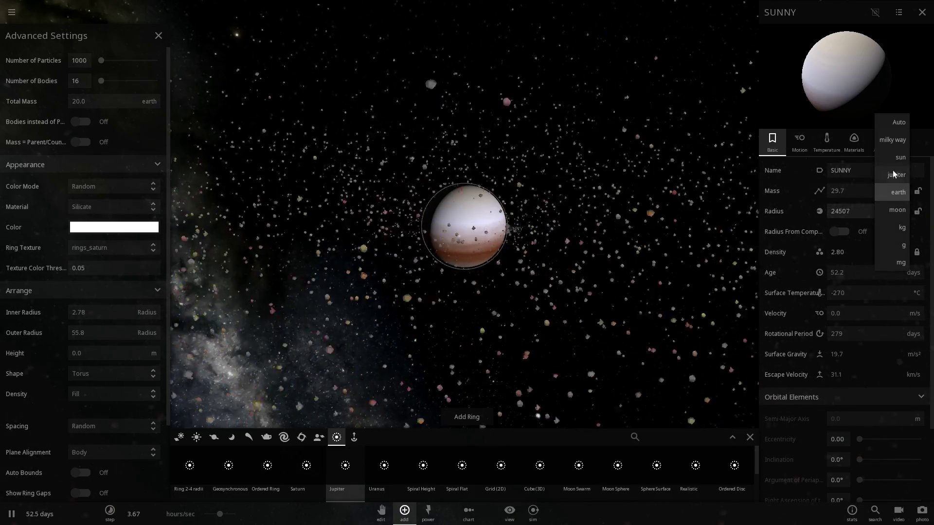
click(896, 176)
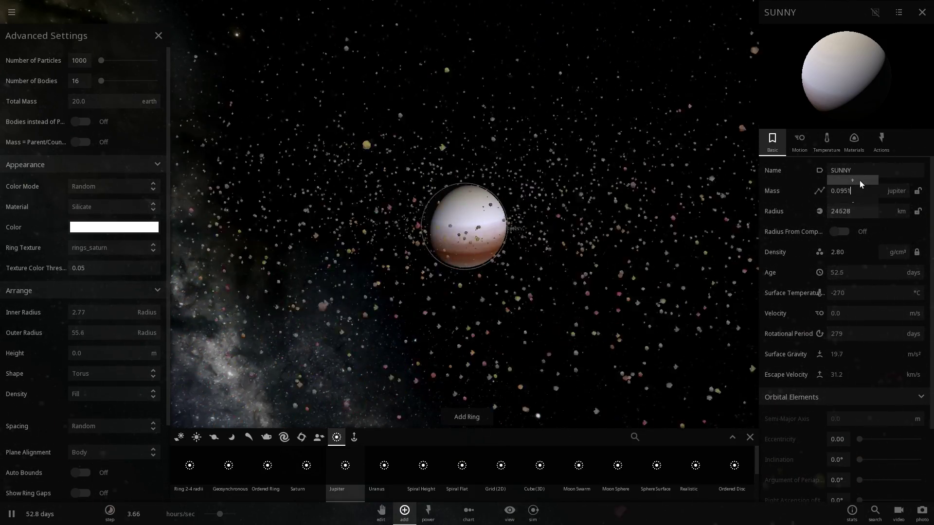
click(859, 181)
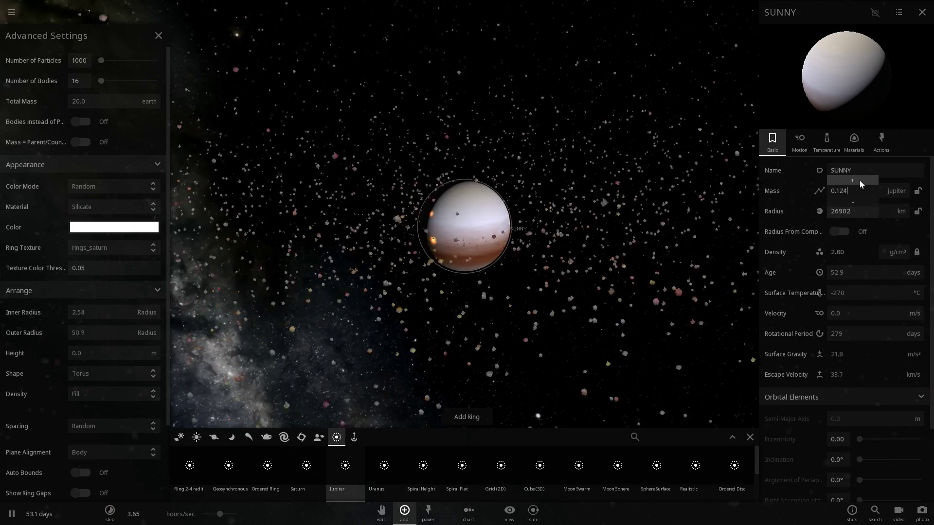
click(860, 180)
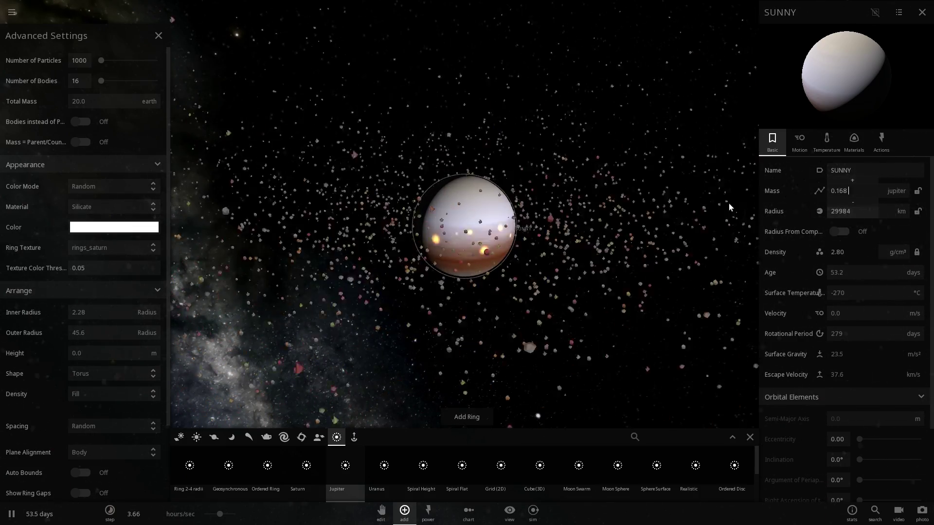
click(854, 181)
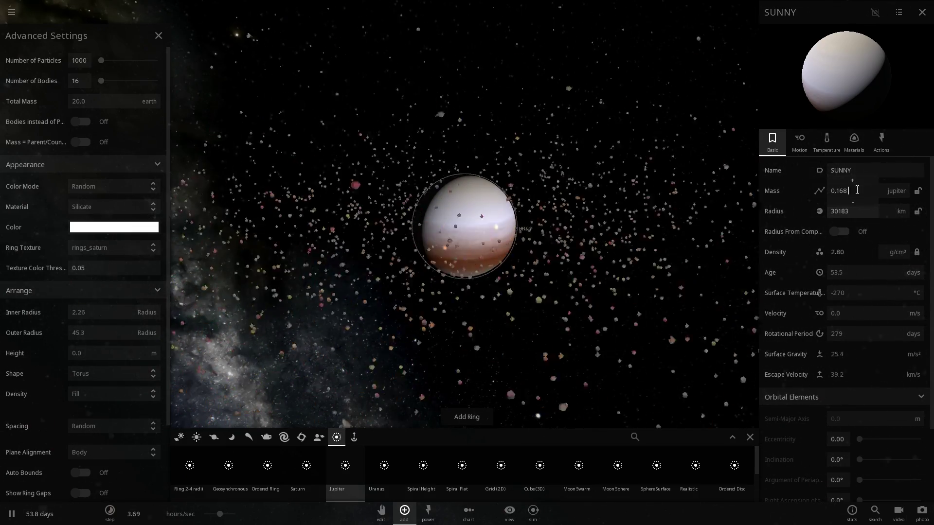
click(854, 181)
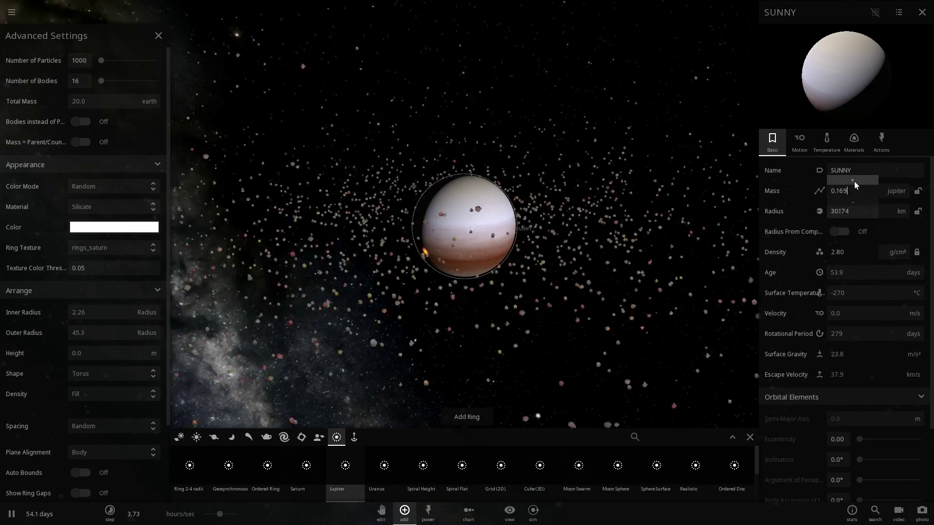
Step: Add a denser debris ring, raise SUNNY to about 2.5 Jupiter masses, and slow the simulation
click(536, 289)
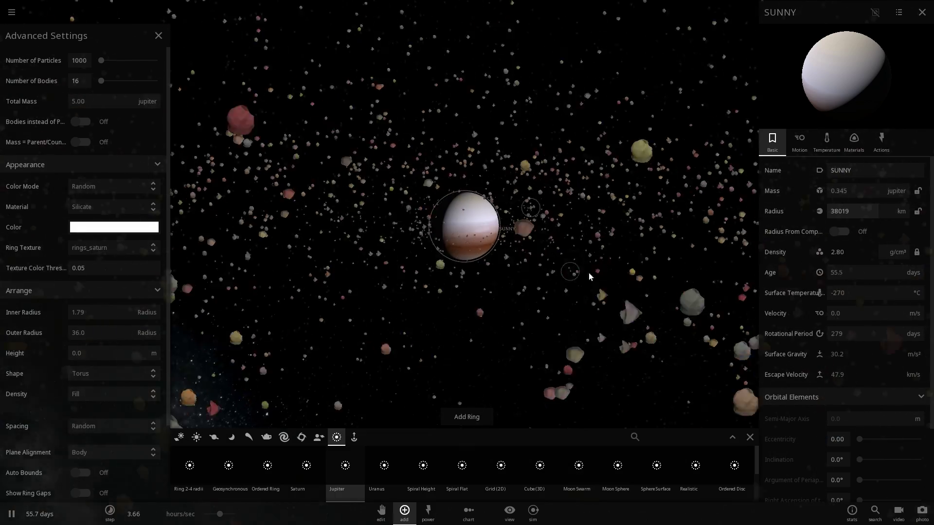
click(859, 183)
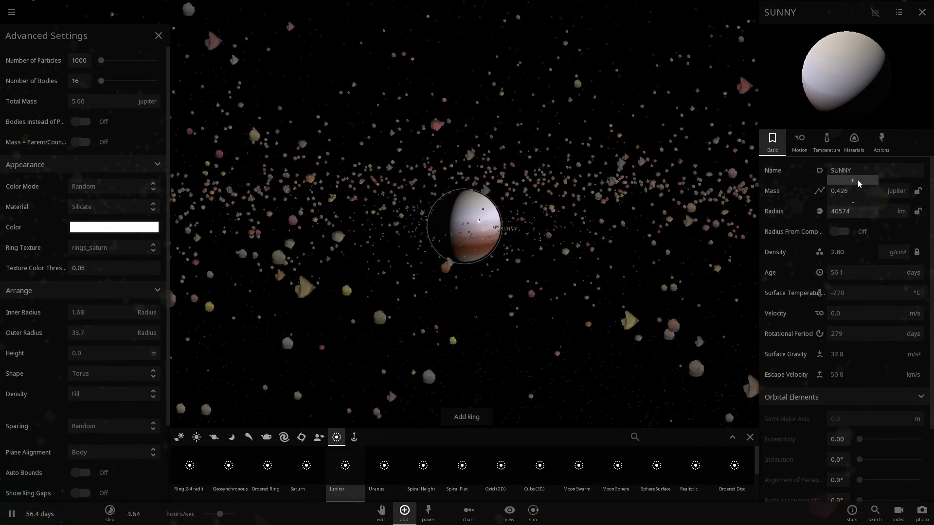
click(858, 184)
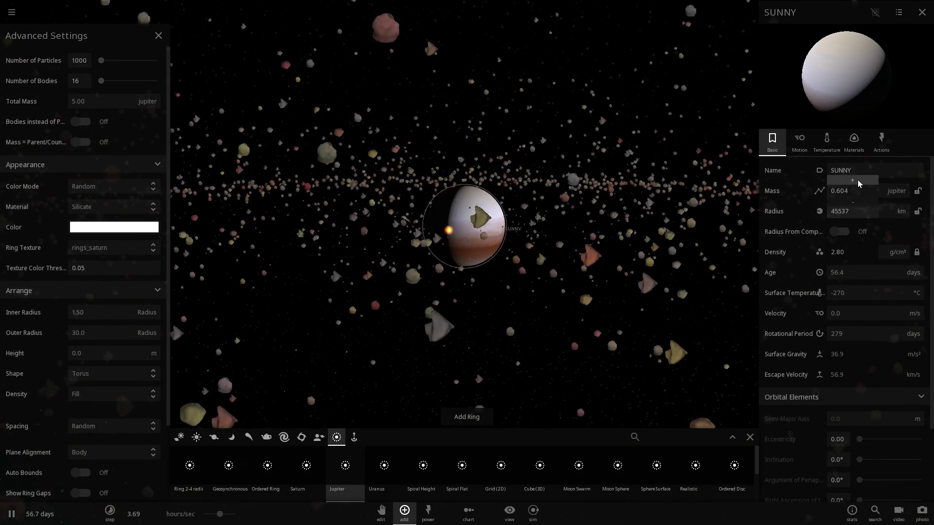
click(858, 183)
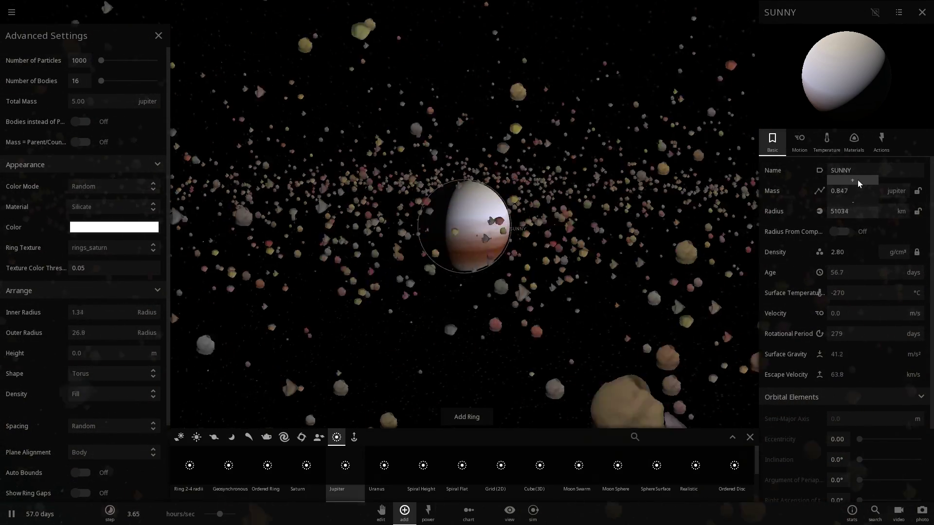
click(859, 183)
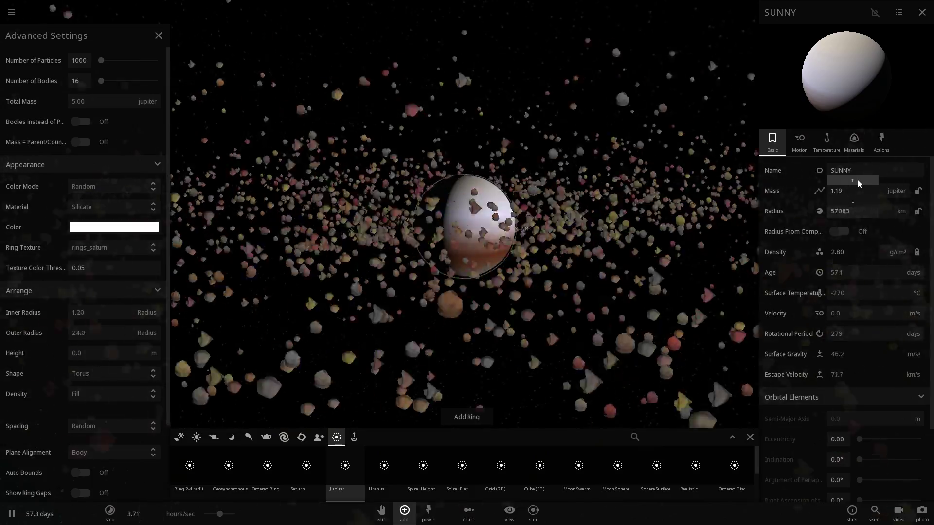
click(858, 182)
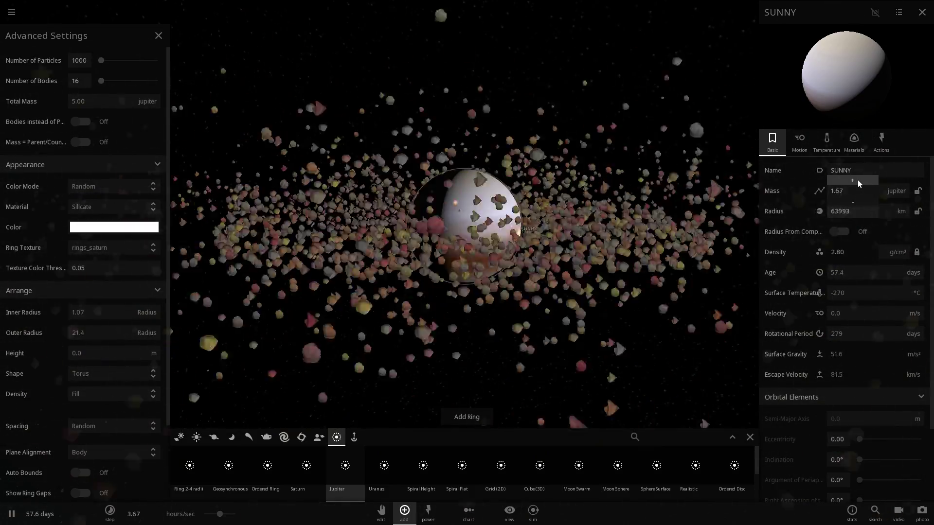
click(858, 182)
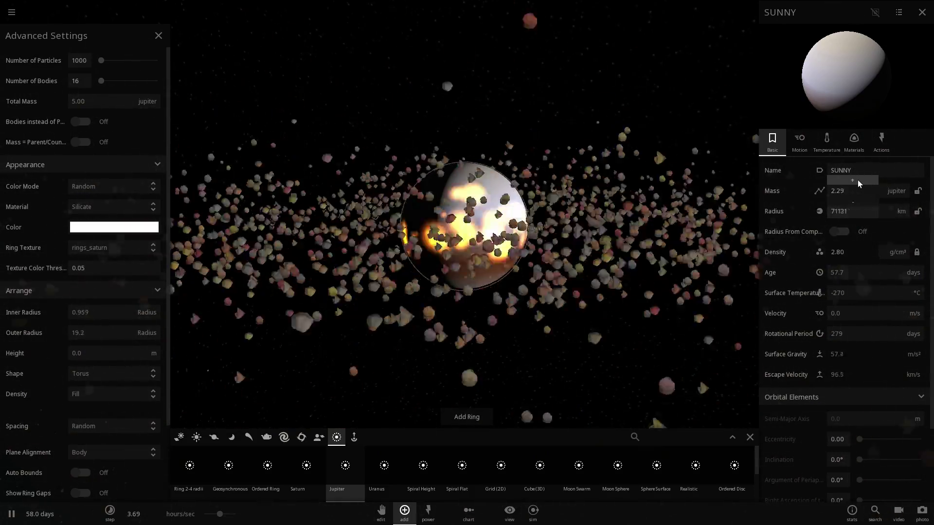
drag(219, 514, 210, 514)
scroll(465, 294, down, 3)
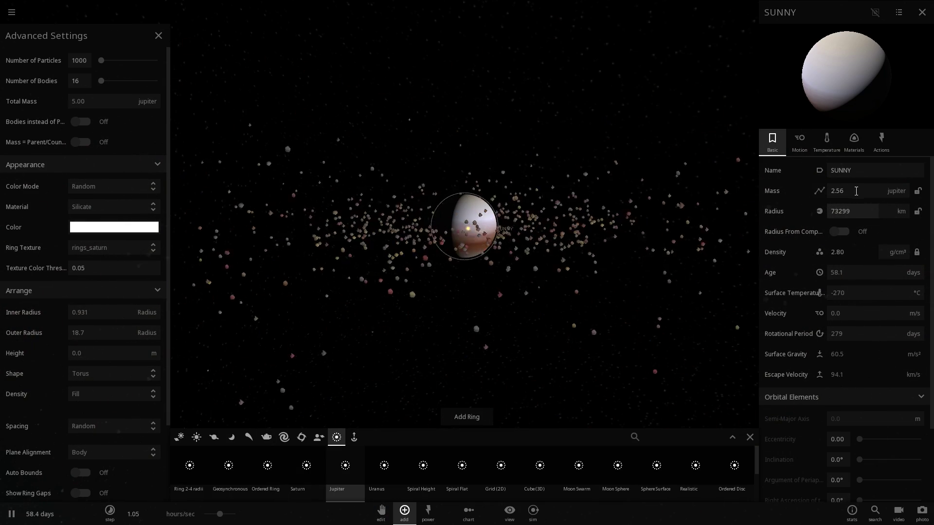
Step: Raise SUNNY to 13.3 Jupiter masses so it glows at 2066 °C, zooming in and out
click(855, 183)
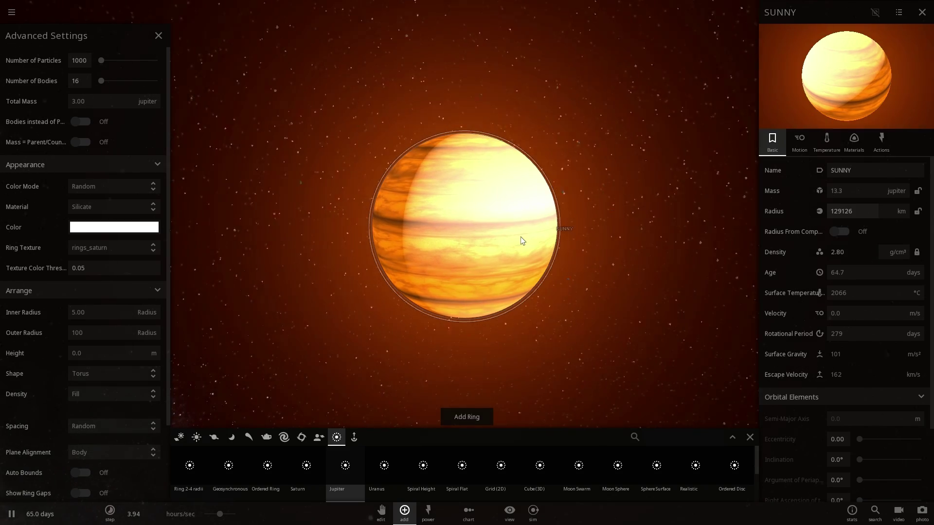
scroll(486, 238, up, 2)
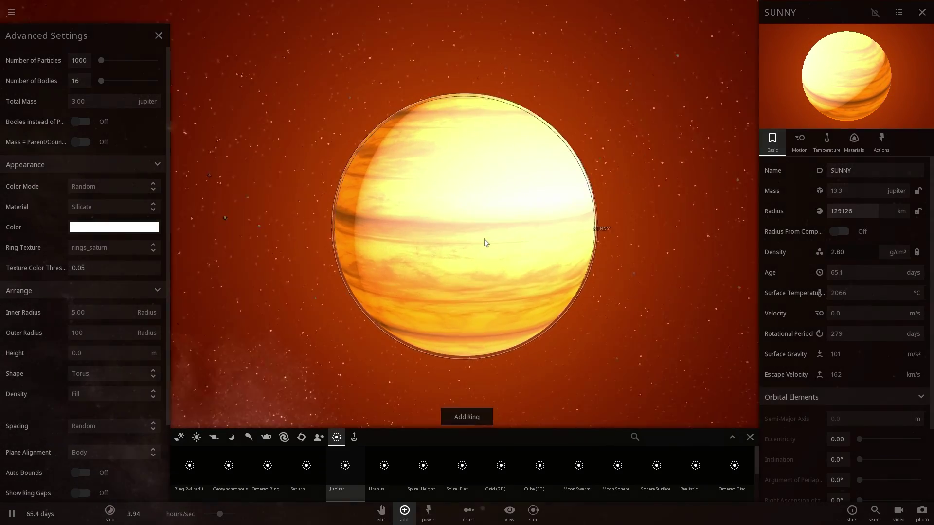
scroll(485, 241, down, 3)
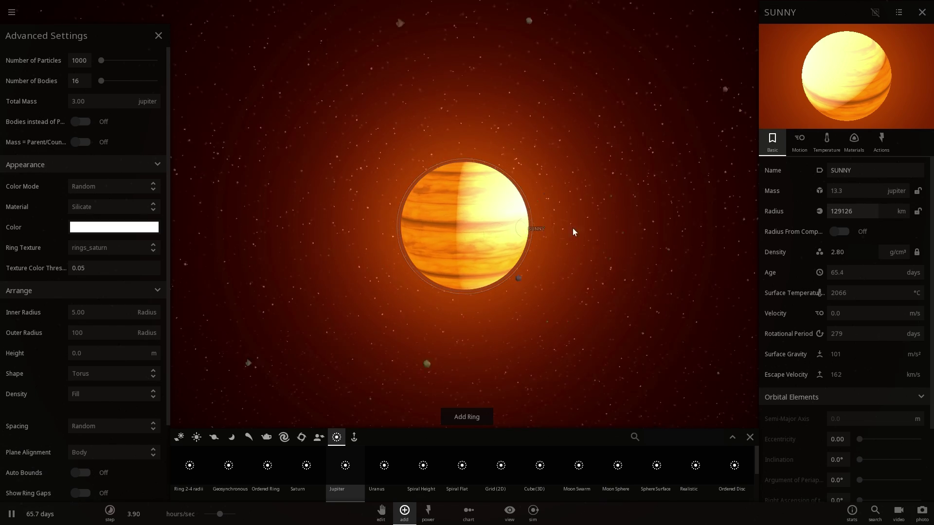
Step: Pour mass into SUNNY continuously until it reaches 107 Jupiter masses and ignites
click(858, 183)
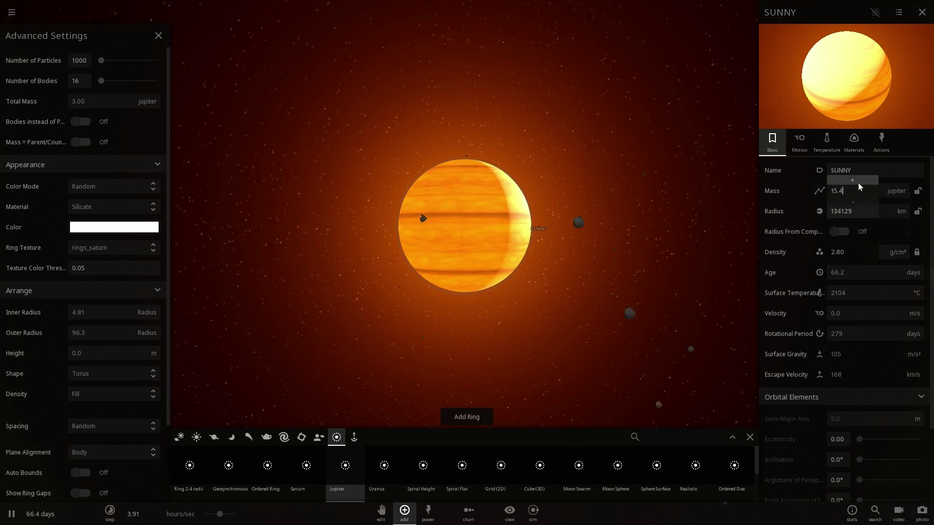
drag(858, 183, 856, 183)
scroll(568, 227, down, 3)
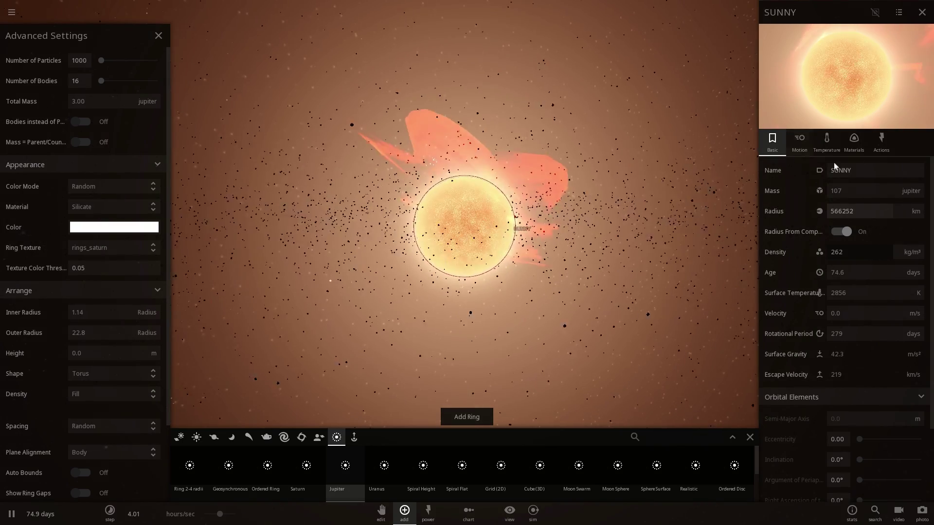
Step: Rename SUNNY to SUN and inspect the 110-Jupiter-mass star
key(BackSpace)
key(BackSpace)
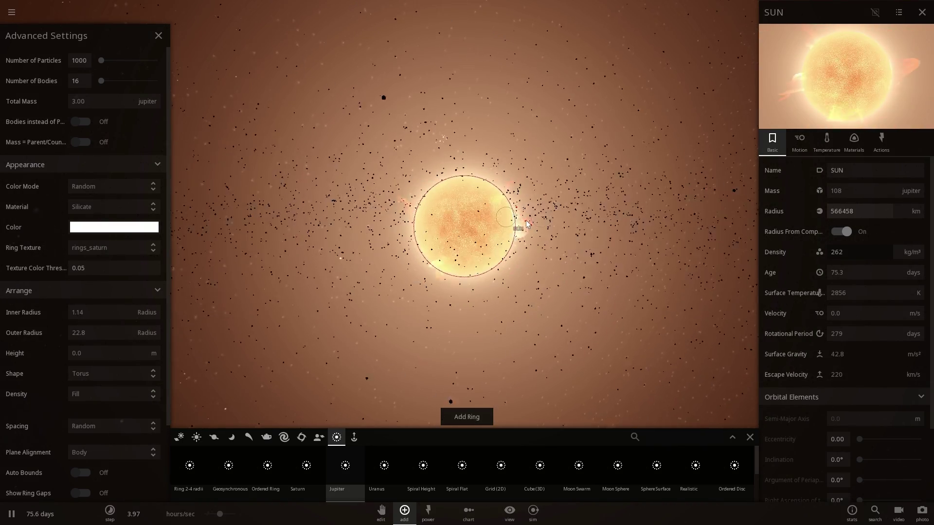
scroll(520, 214, down, 3)
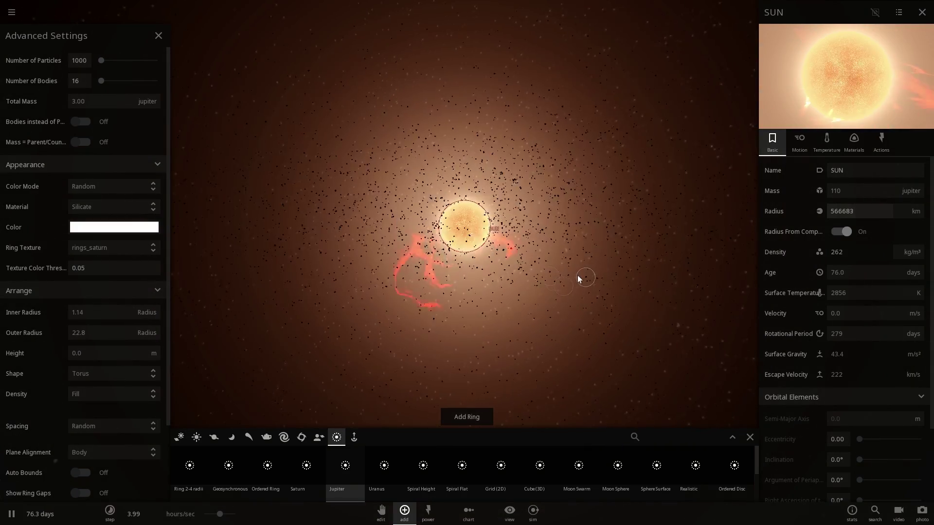
scroll(574, 258, up, 2)
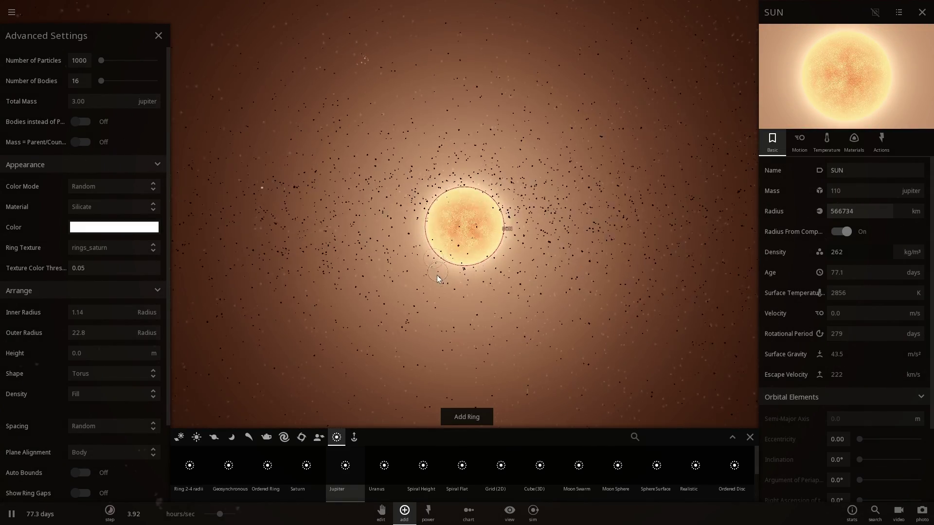
Step: Load the Solar System simulation and show the Sun's full properties, aged 4.66 G years
click(165, 36)
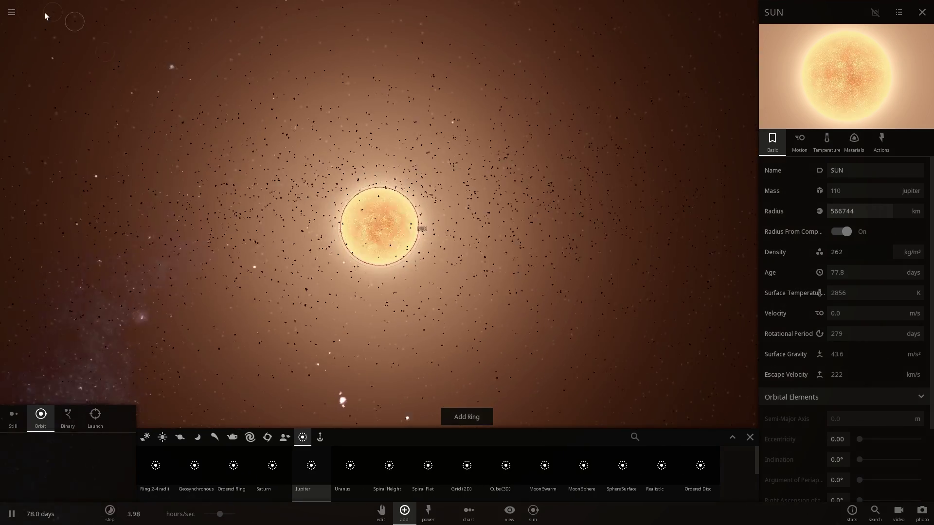
click(15, 16)
click(57, 152)
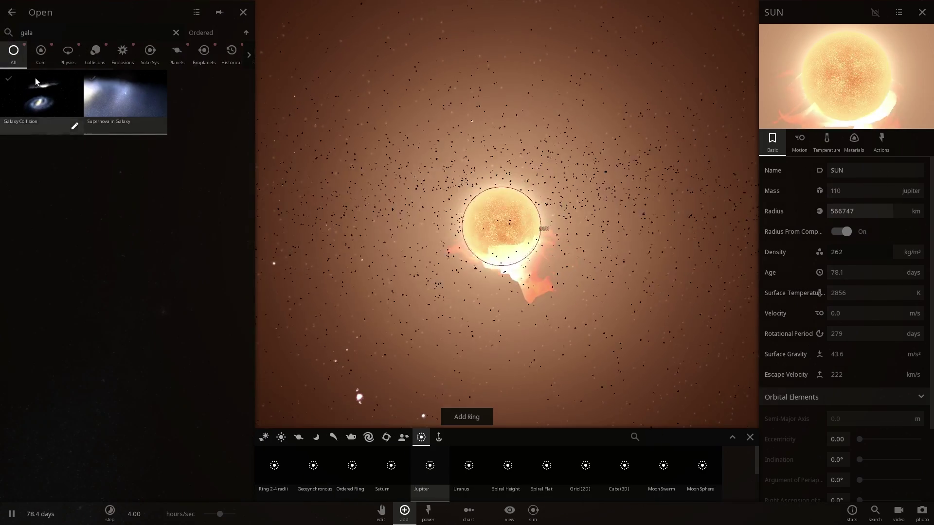
click(175, 32)
click(30, 107)
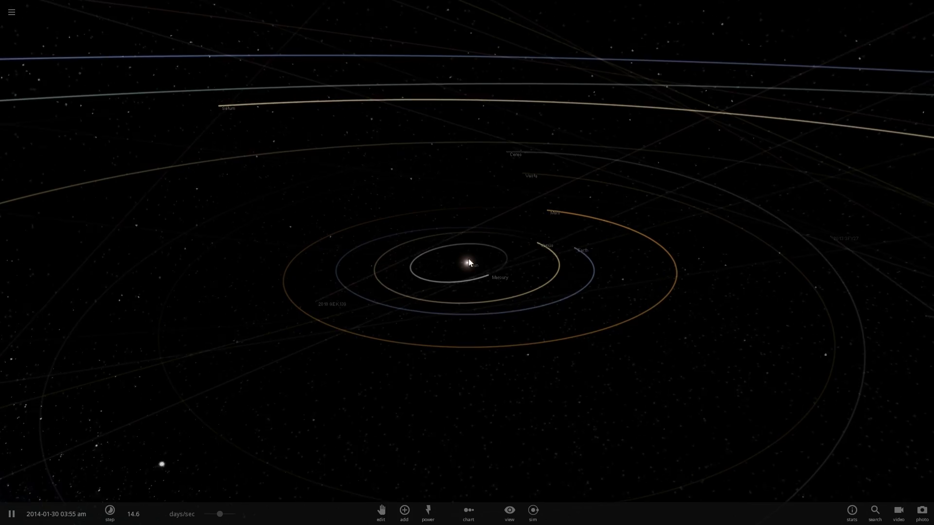
click(467, 263)
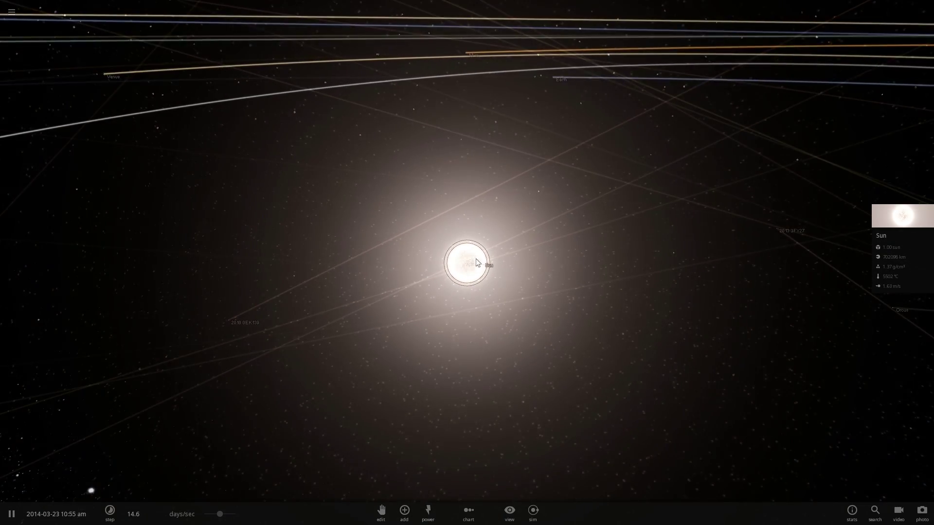
click(886, 224)
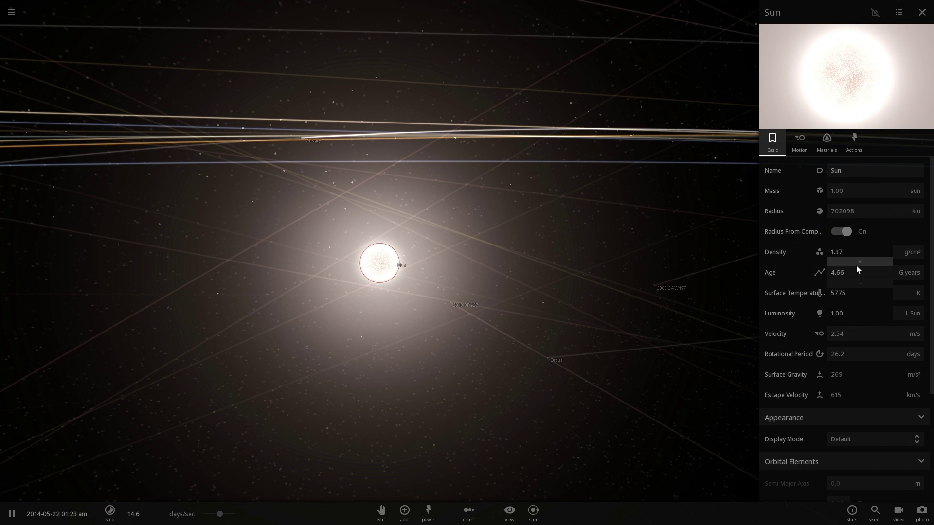
Step: Raise the Sun's Age from 4.66 to 10.9 G years, growing its radius to 1,216,077 km
click(857, 263)
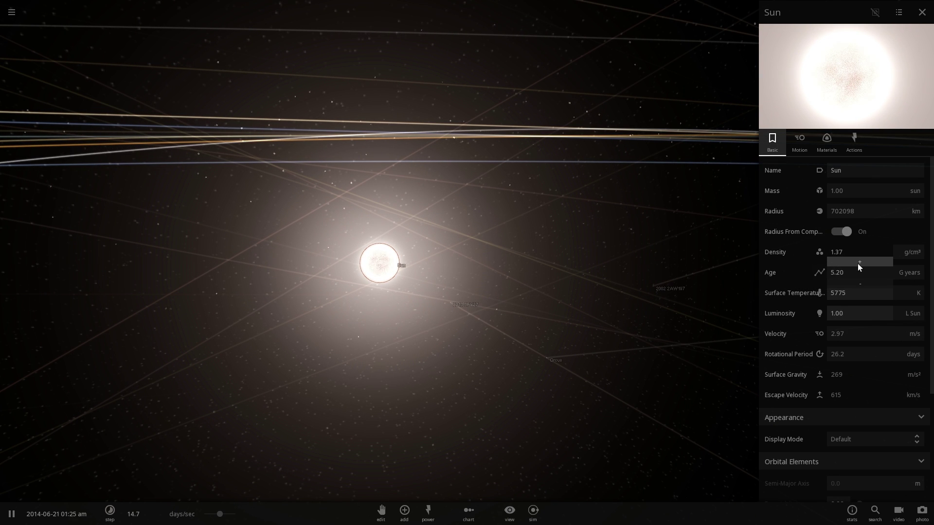
drag(858, 264, 857, 262)
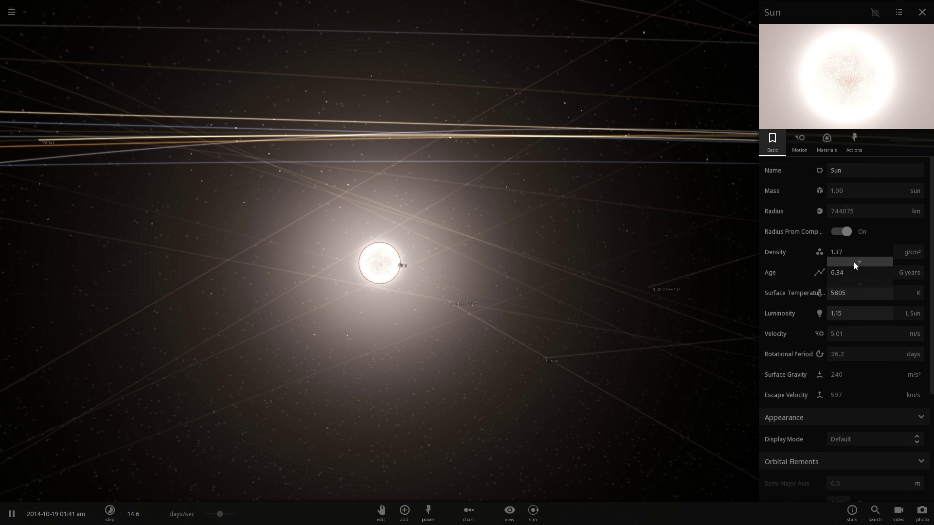
drag(854, 263, 855, 262)
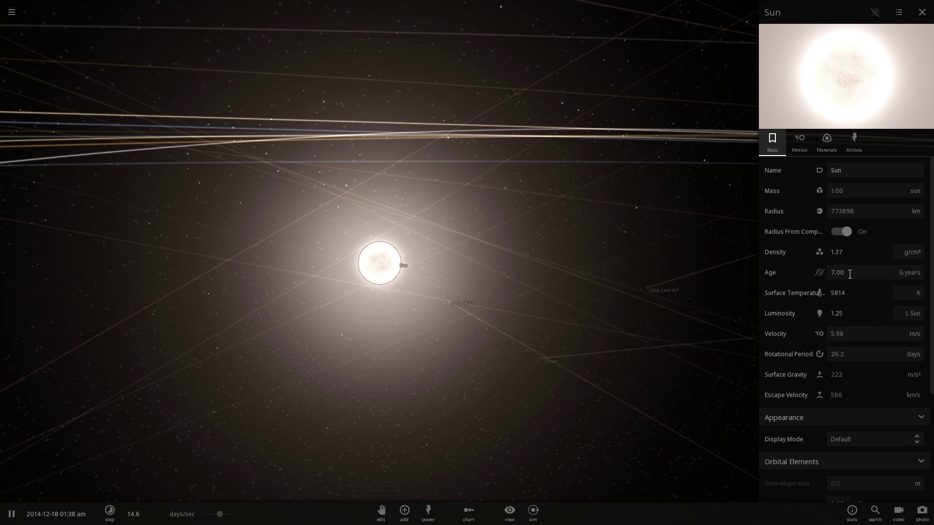
click(856, 262)
drag(856, 261, 856, 261)
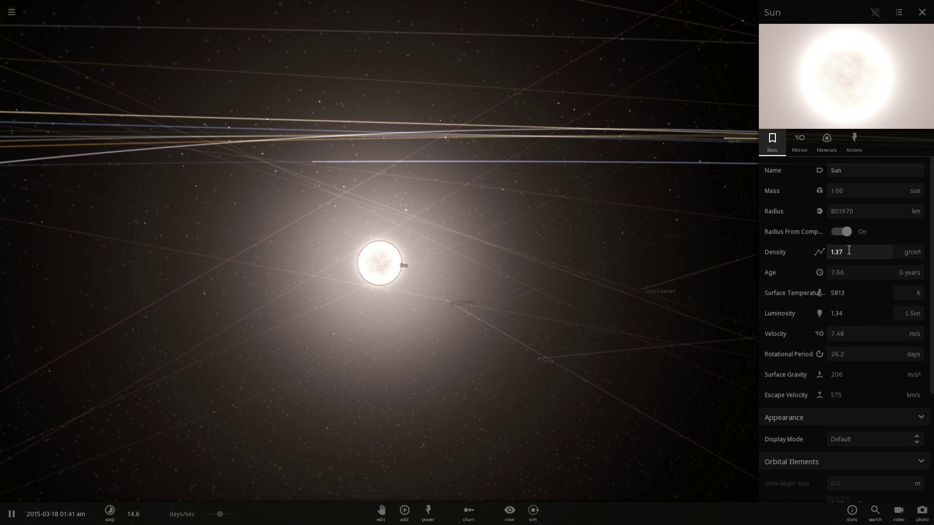
click(857, 243)
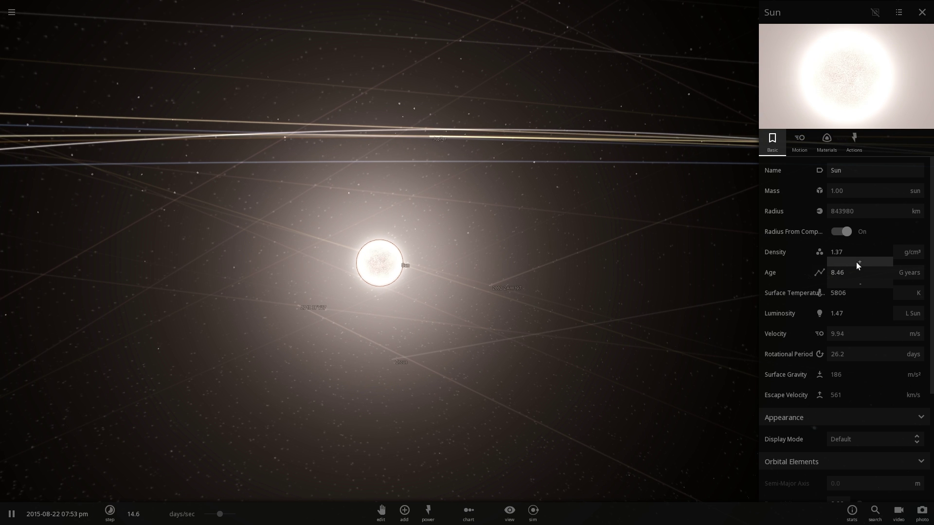
drag(857, 263, 857, 262)
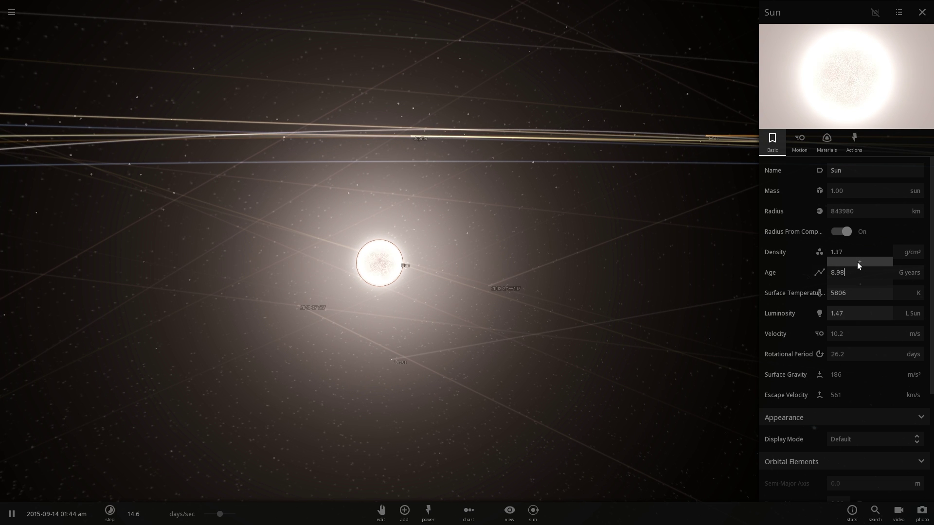
click(858, 263)
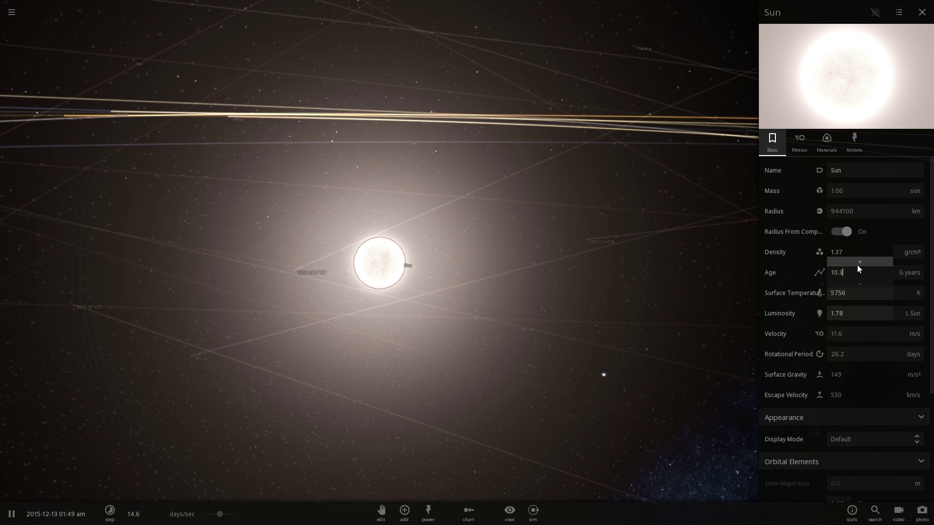
click(857, 264)
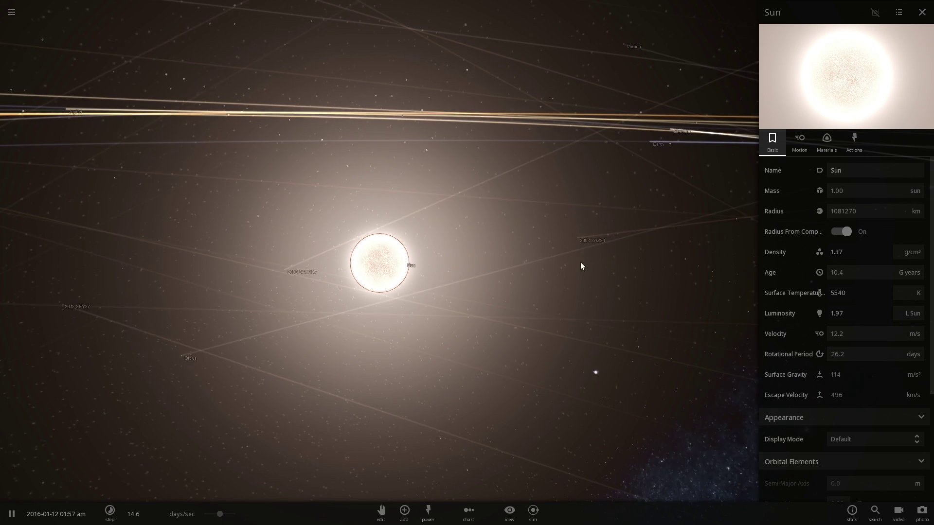
click(858, 271)
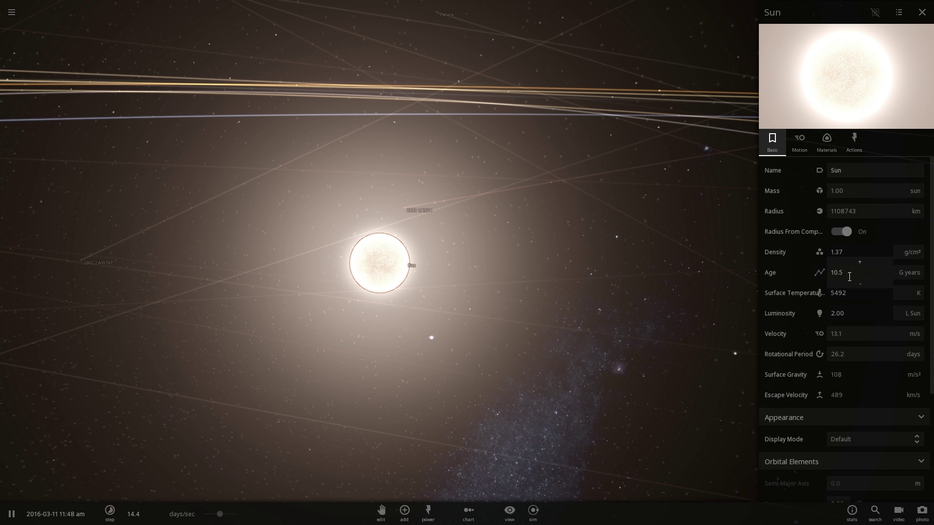
click(859, 261)
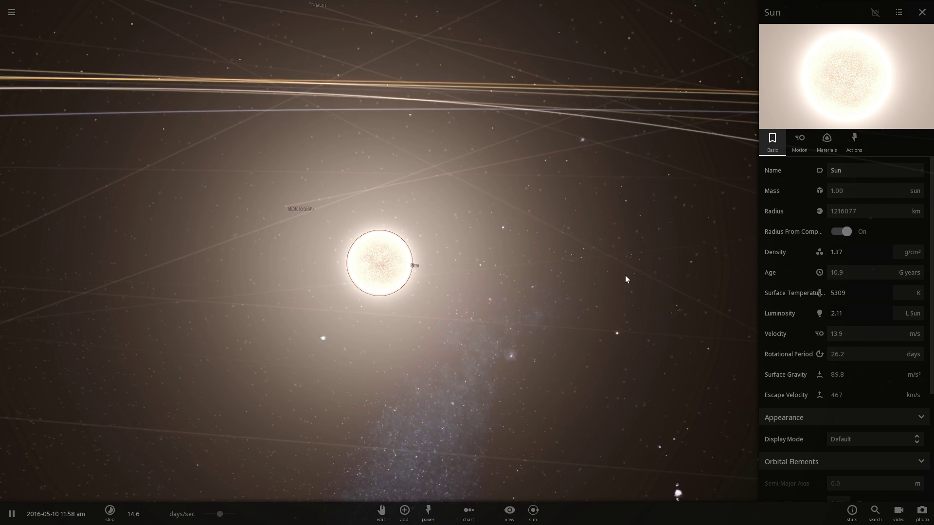
Step: Scroll the Sun's Radius up to 33,349,629 km, cooling it to 3763 K
scroll(604, 280, up, 3)
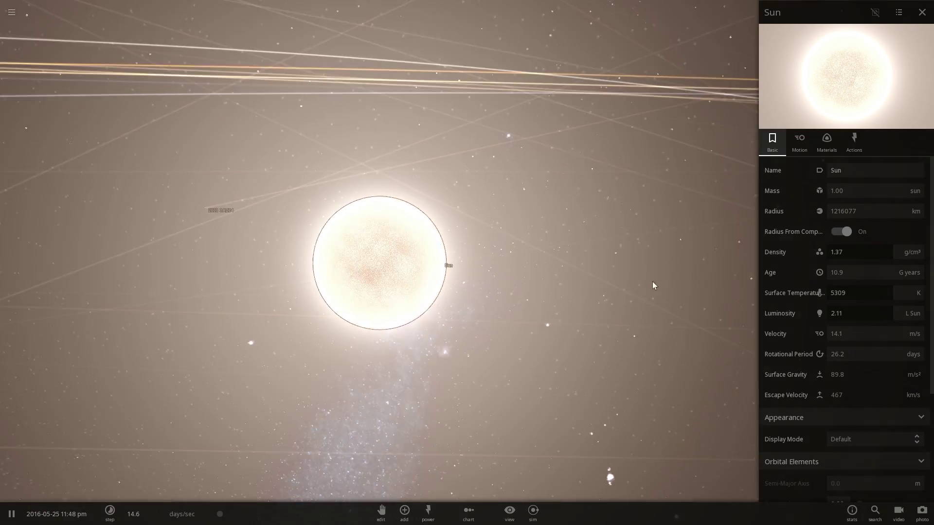
scroll(652, 284, down, 3)
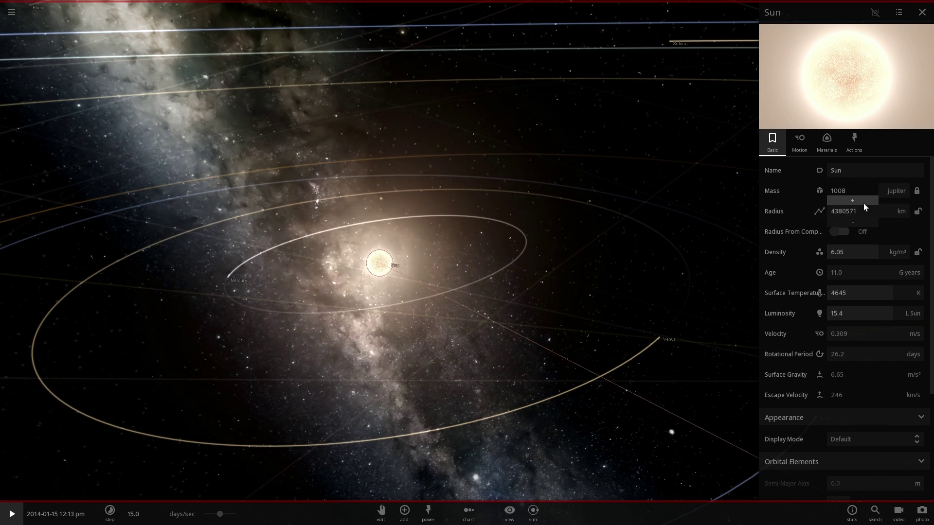
scroll(863, 203, up, 5)
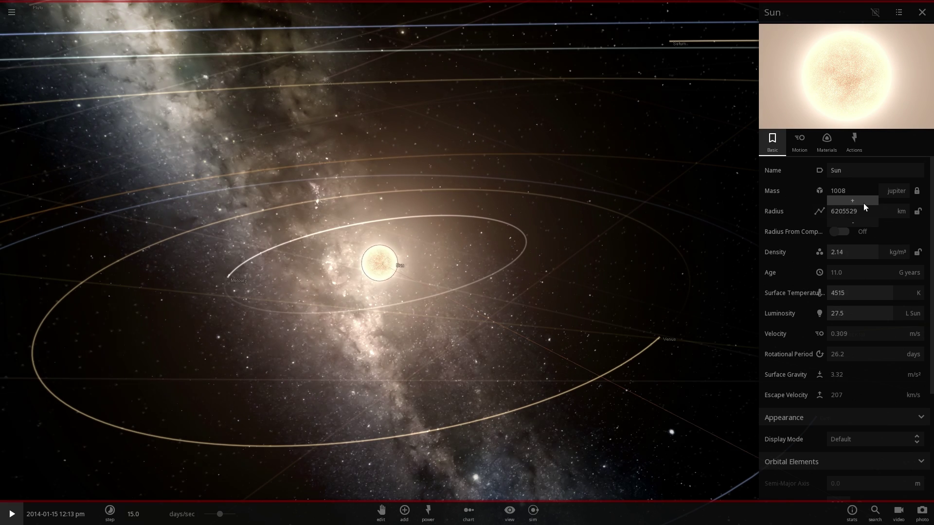
scroll(862, 204, up, 5)
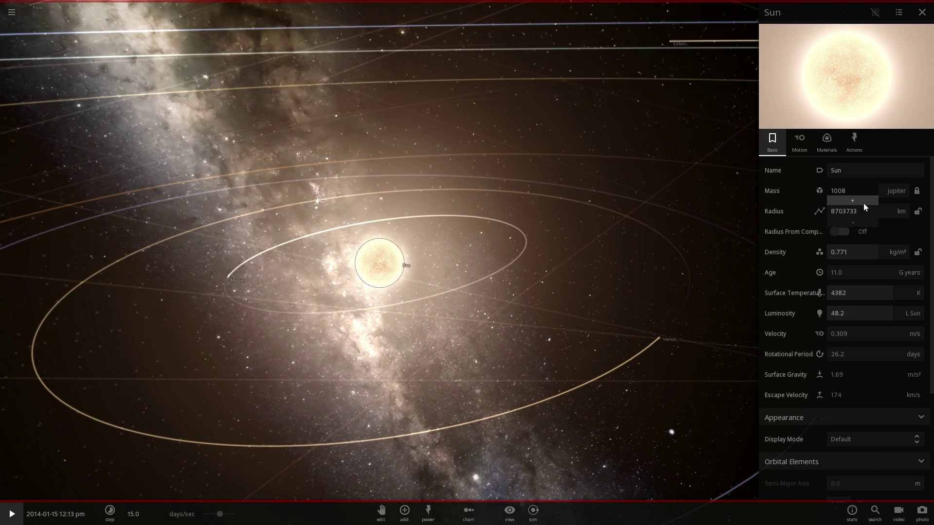
scroll(864, 206, up, 5)
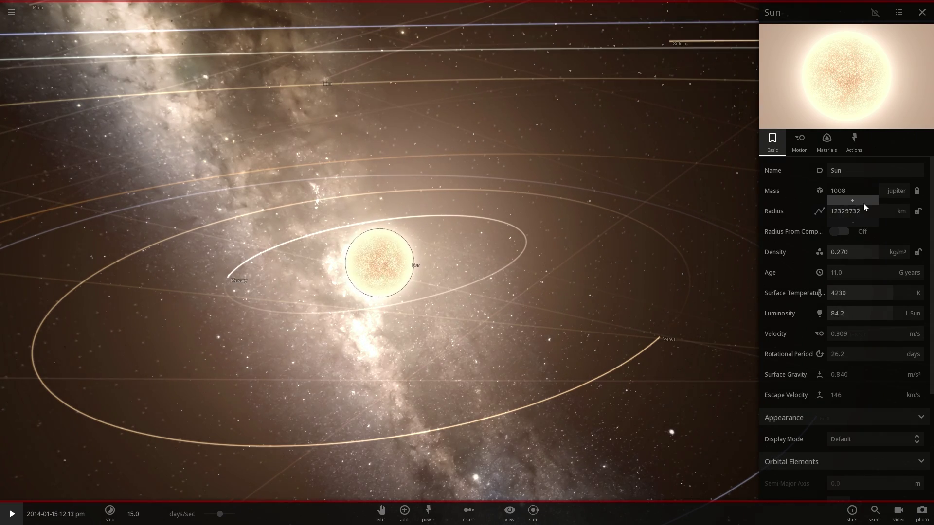
scroll(864, 206, up, 4)
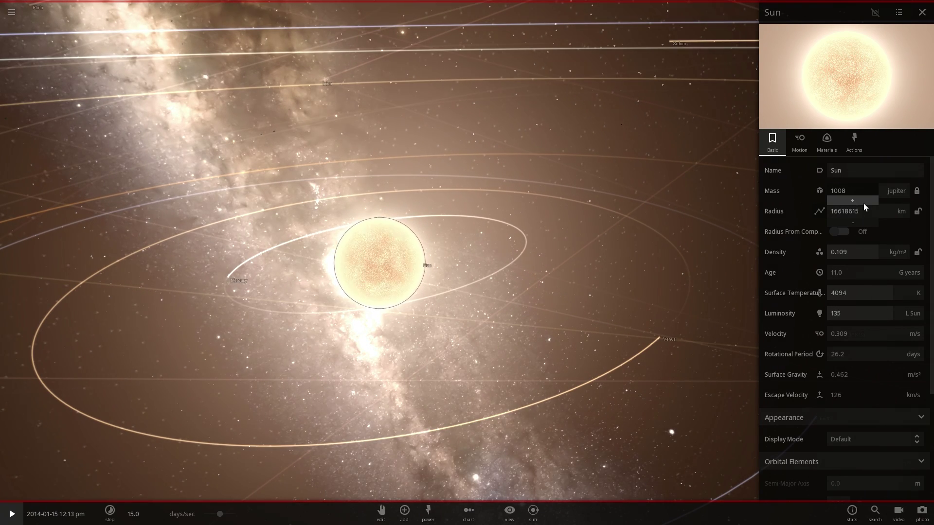
scroll(864, 207, up, 5)
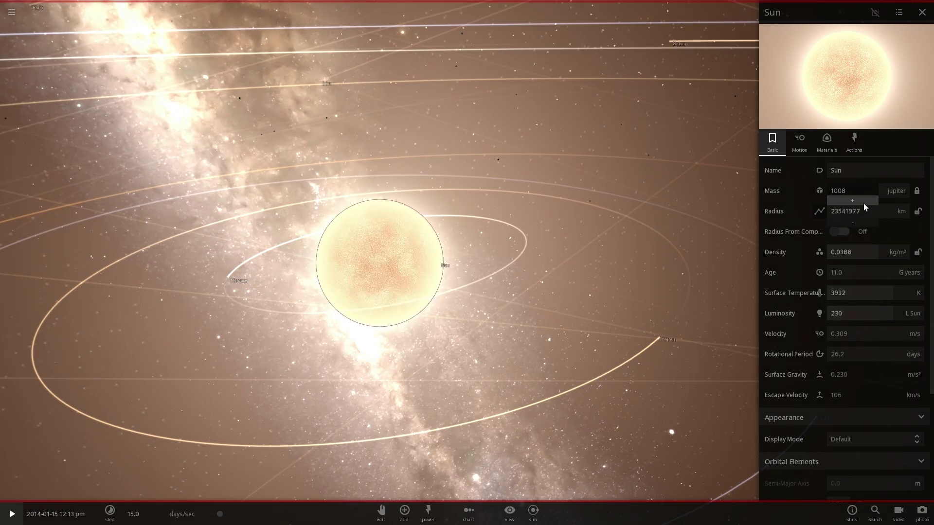
scroll(864, 206, up, 4)
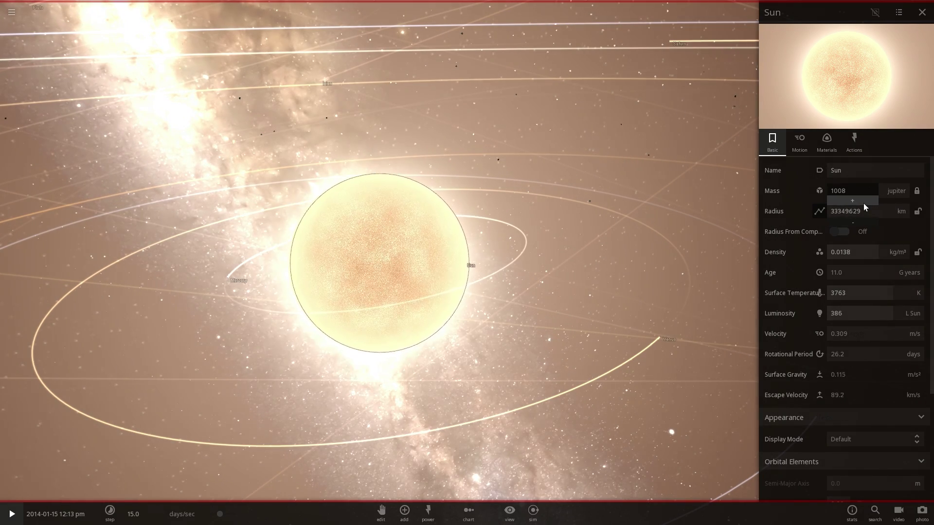
Step: Enlarge the Sun's radius to 130,352,454 km
drag(864, 204, 863, 203)
scroll(673, 299, down, 5)
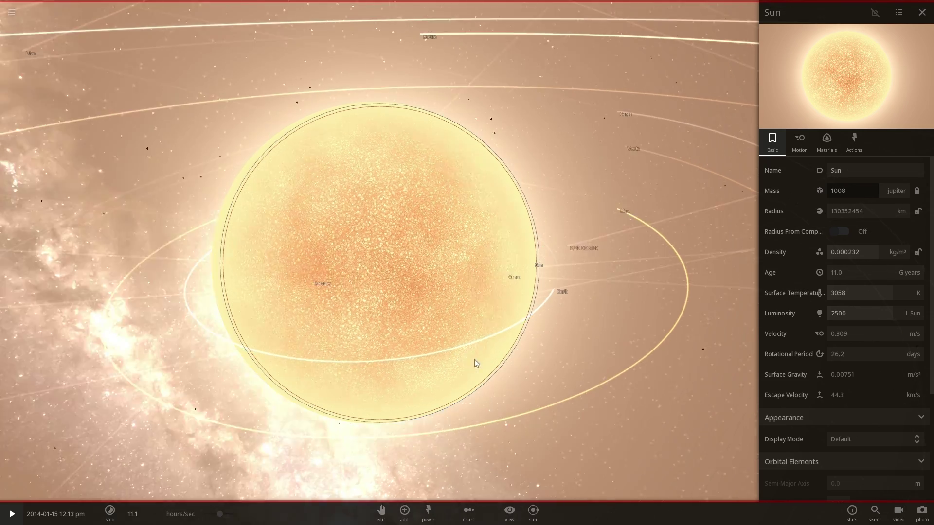
scroll(493, 372, up, 3)
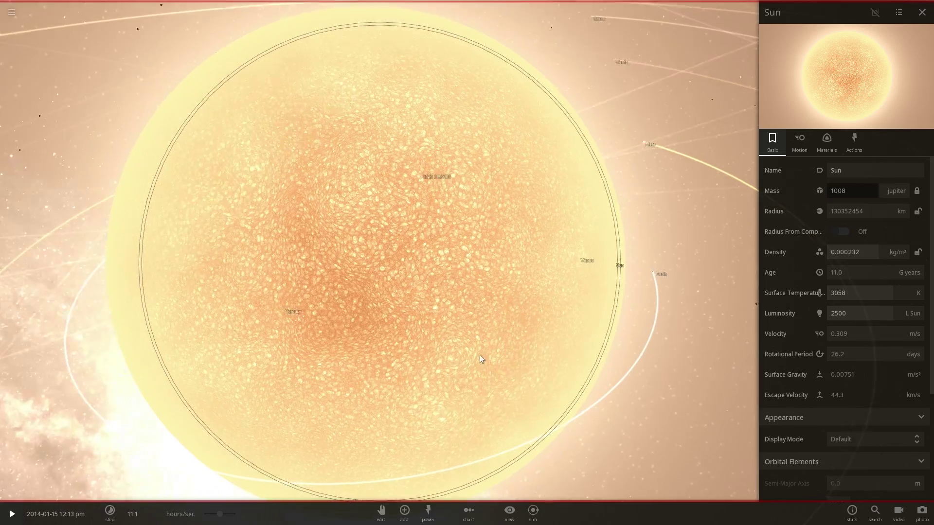
scroll(472, 356, down, 2)
Step: Resume the simulation, inspect Earth scorched to 1783 °C, then reselect the Sun
key(space)
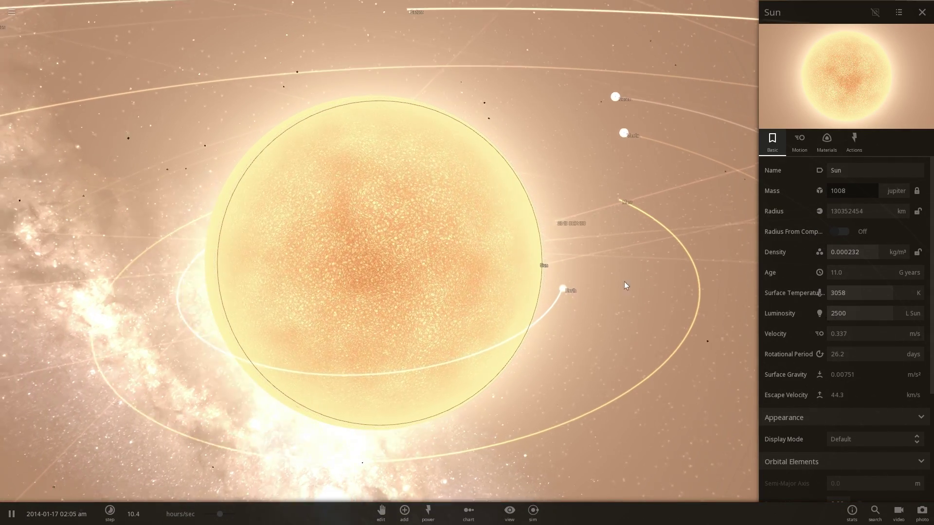
click(541, 313)
scroll(440, 295, up, 5)
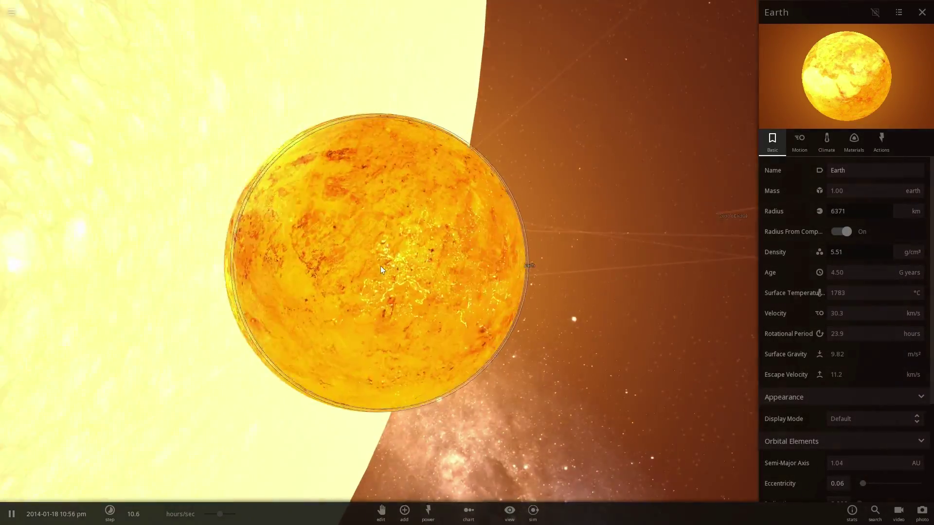
mouse_move(380, 267)
mouse_down()
mouse_move(494, 231)
mouse_move(494, 248)
mouse_move(296, 265)
mouse_up()
scroll(489, 255, down, 3)
scroll(488, 255, down, 3)
scroll(300, 265, down, 5)
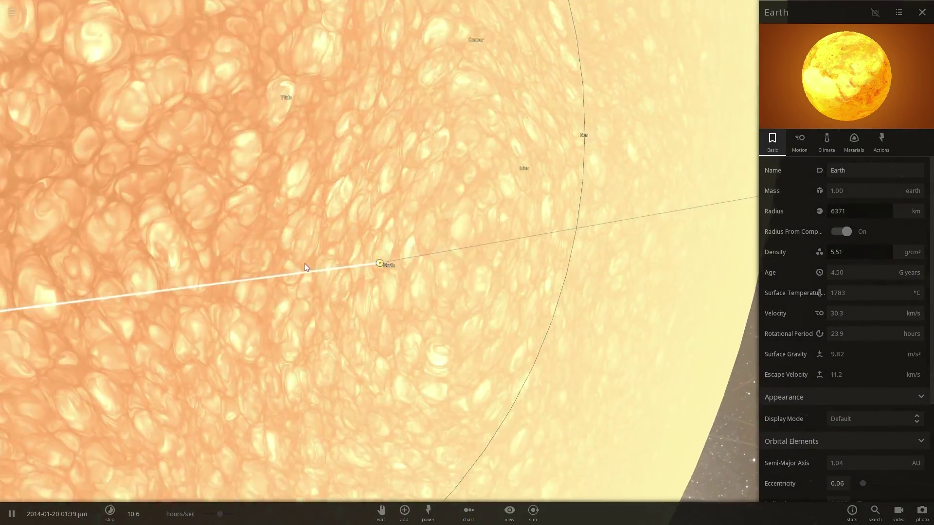
scroll(306, 266, down, 5)
click(314, 236)
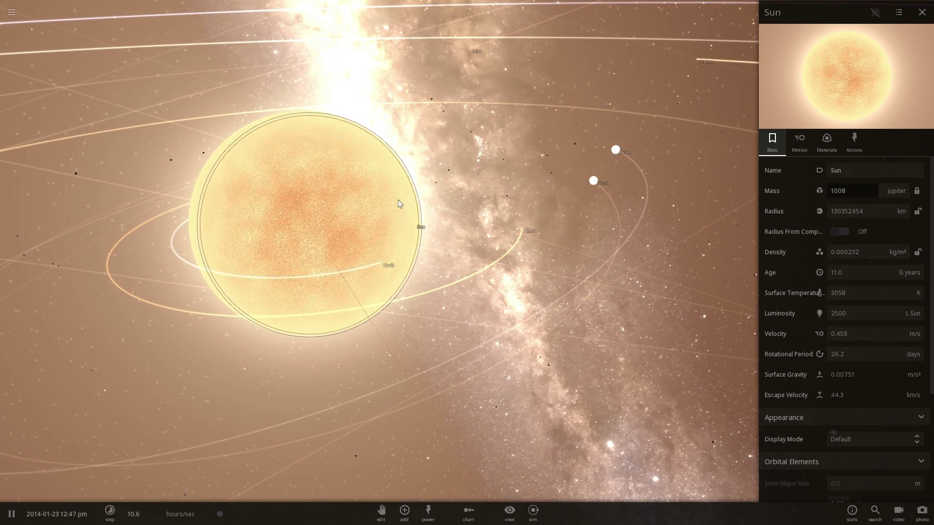
Step: Fire a 1000-particle pulse at 800 km/s, run time at about 5.79 hours/sec, and recentre on the Sun
key(p)
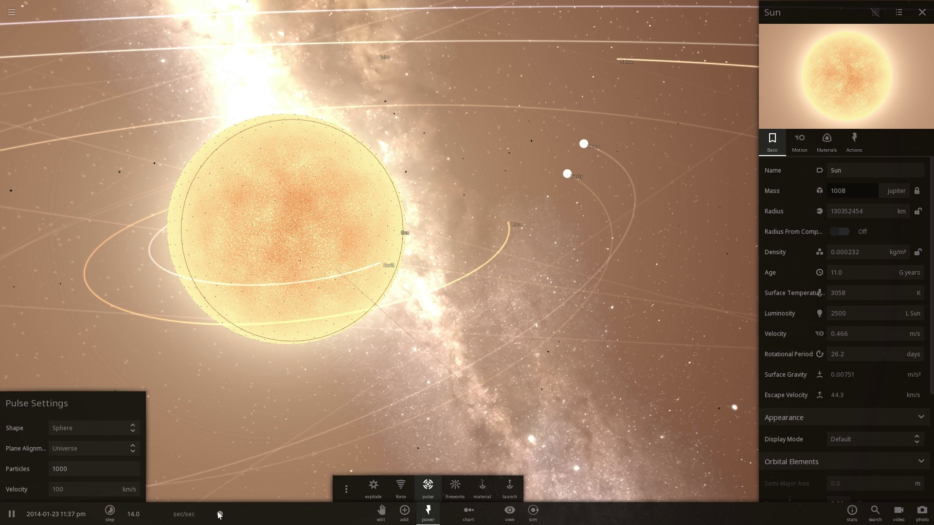
drag(221, 516, 227, 518)
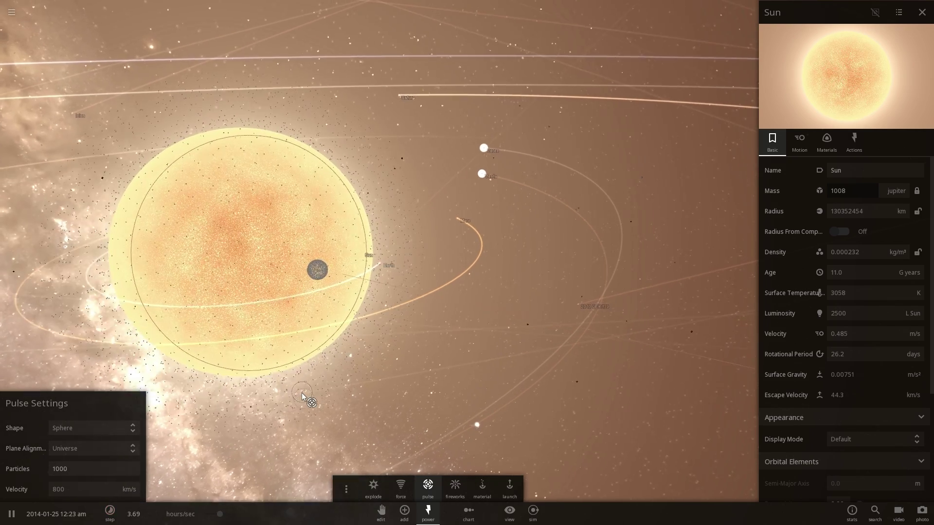
drag(226, 513, 228, 515)
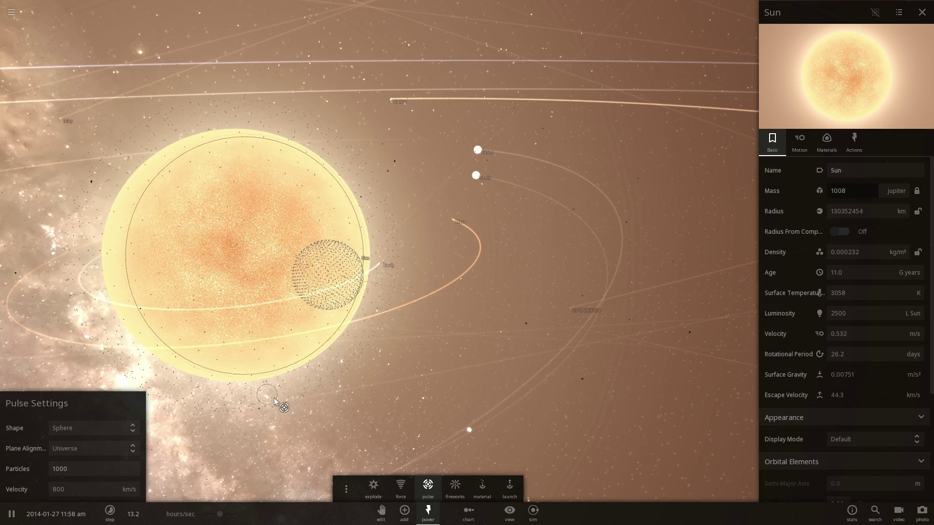
key(Escape)
double_click(255, 276)
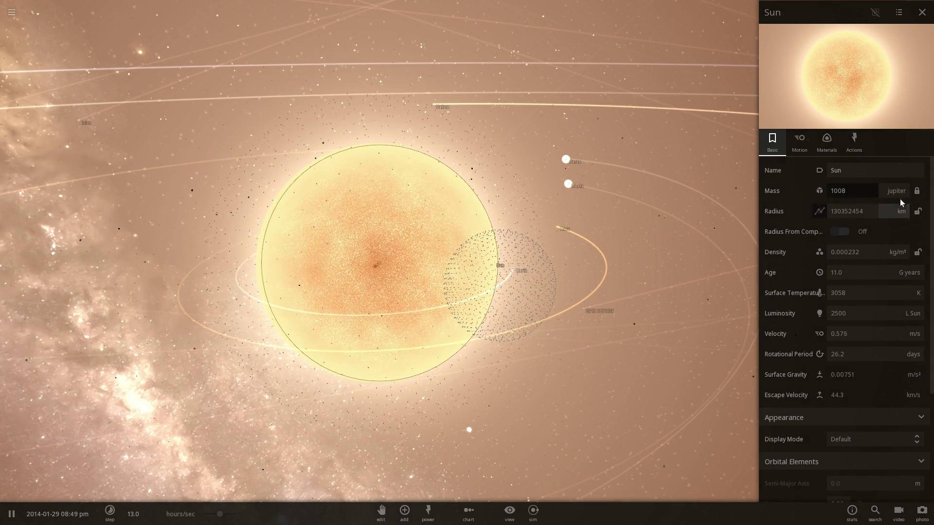
Step: Restore the Sun's composition-based size and resume the simulation as it collapses
click(889, 191)
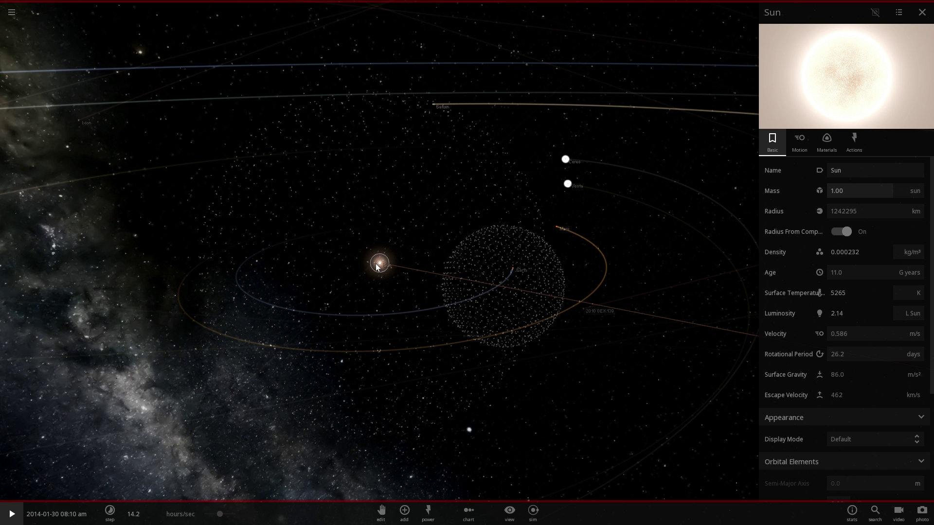
key(space)
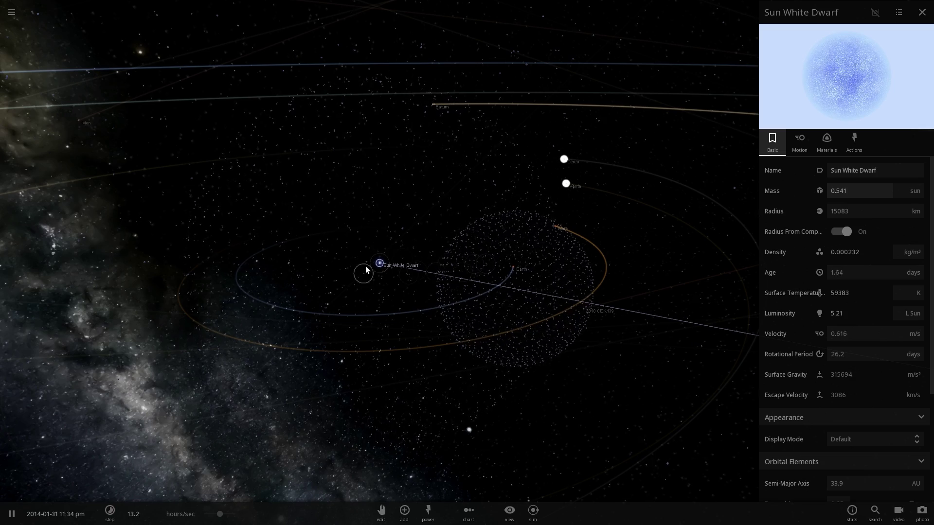
scroll(428, 261, up, 5)
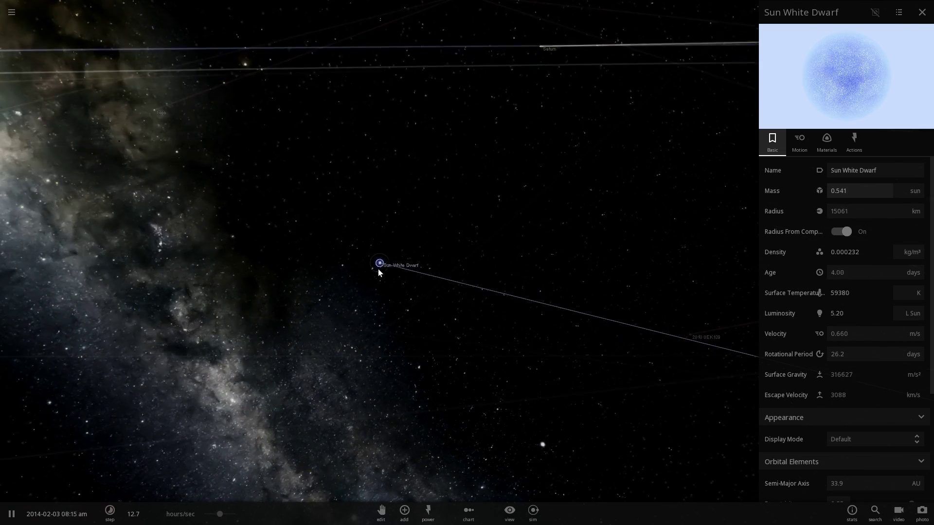
scroll(379, 270, up, 5)
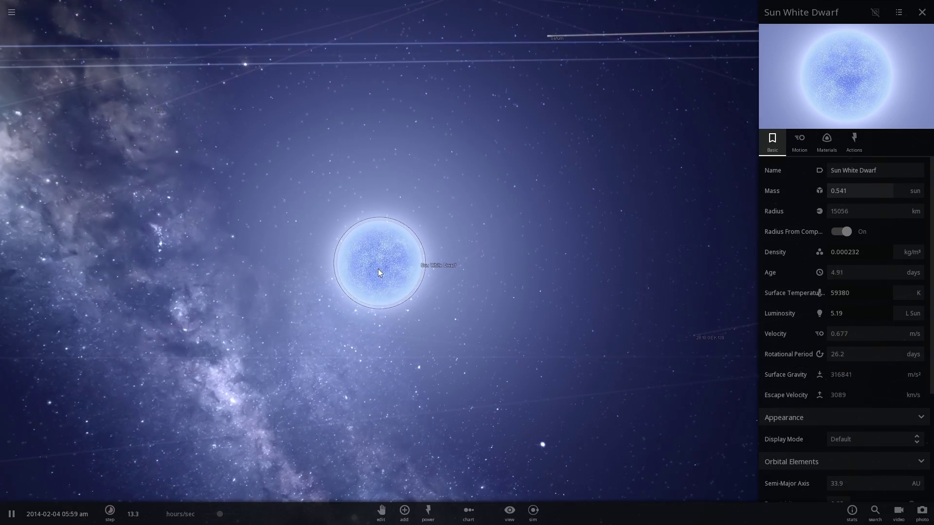
Step: Orbit around the Sun White Dwarf and open the Add catalogue
drag(378, 270, 559, 259)
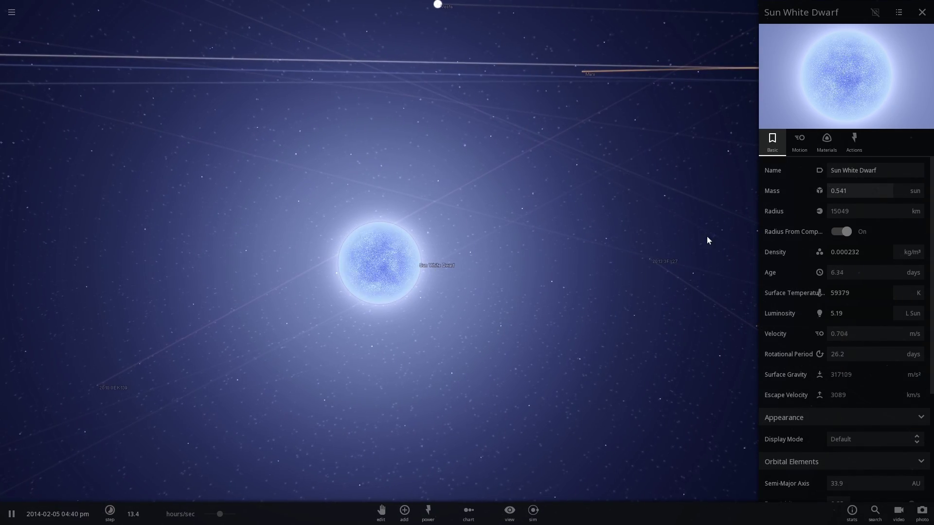
scroll(477, 272, up, 3)
scroll(451, 275, down, 2)
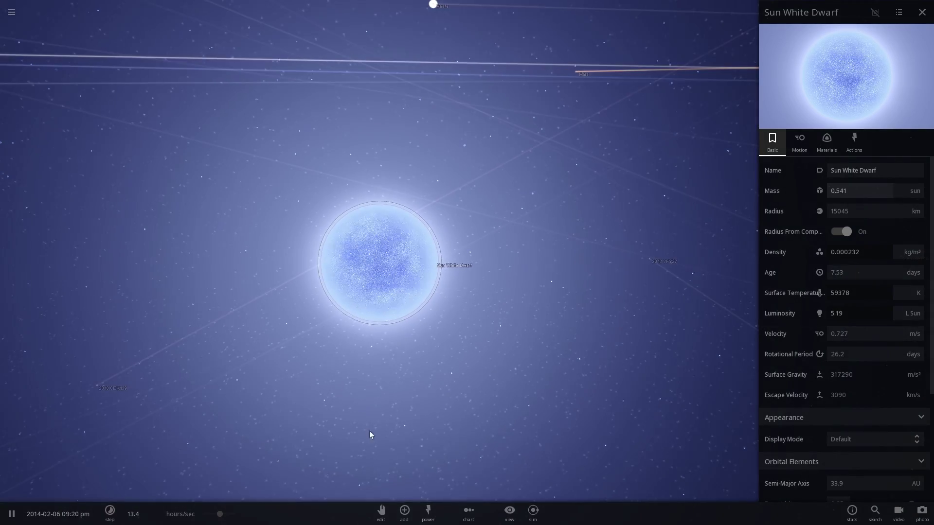
click(405, 513)
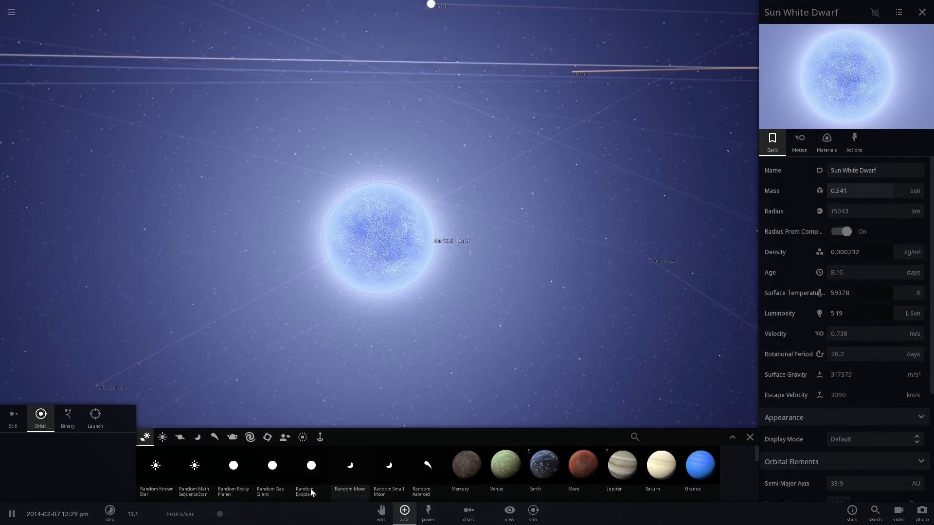
Step: Place an Earth in orbit around the white dwarf and speed time to days per second
click(542, 464)
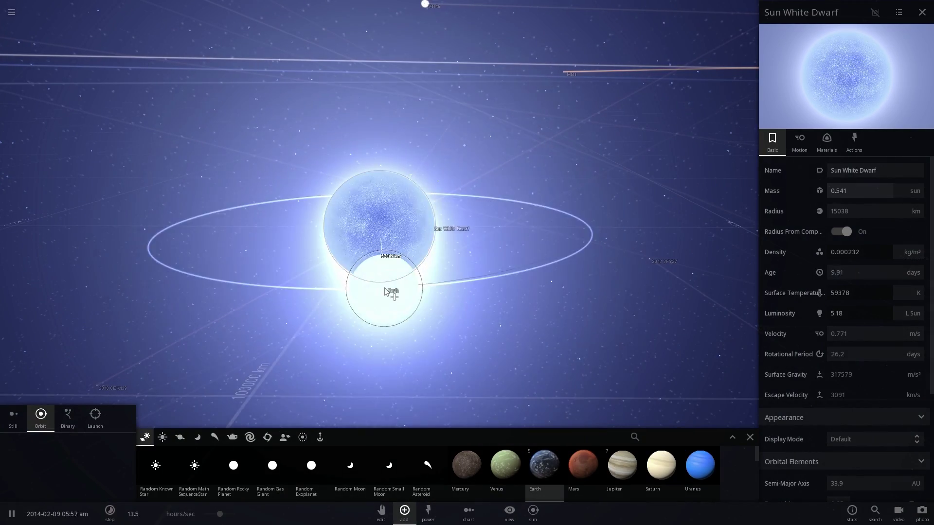
click(385, 292)
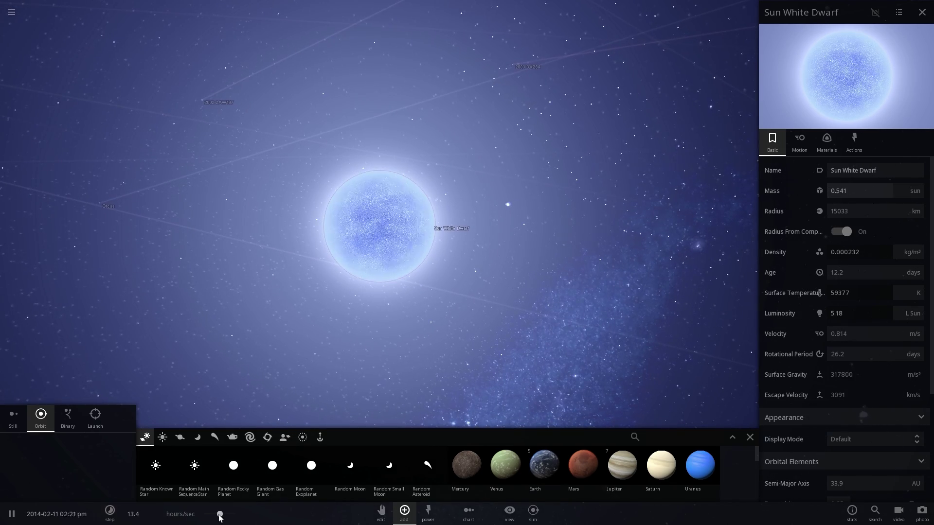
drag(220, 516, 223, 514)
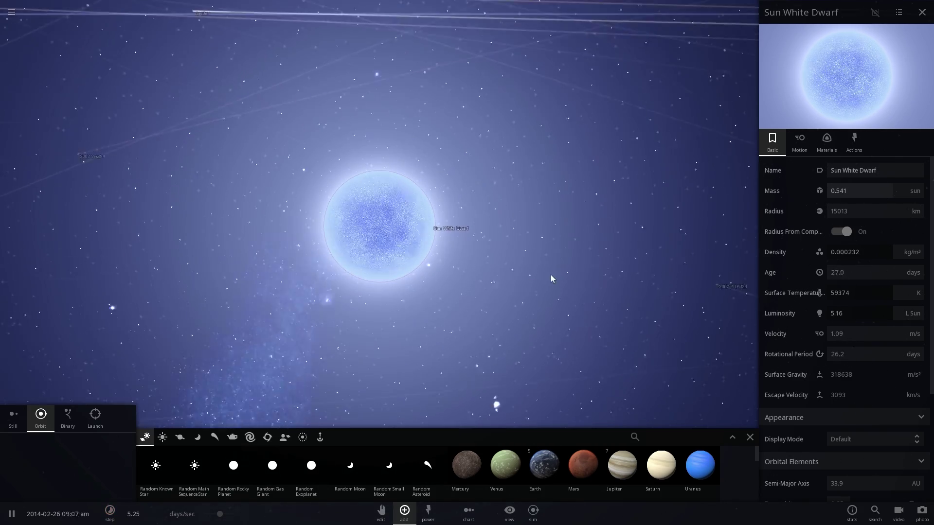
Step: Zoom out and raise the time rate to about 2 years per second
scroll(569, 270, down, 5)
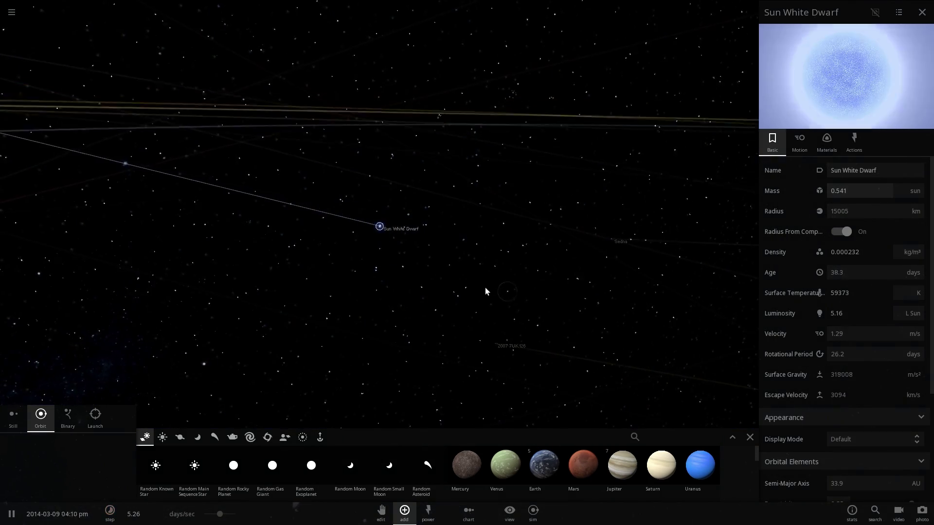
scroll(467, 293, down, 5)
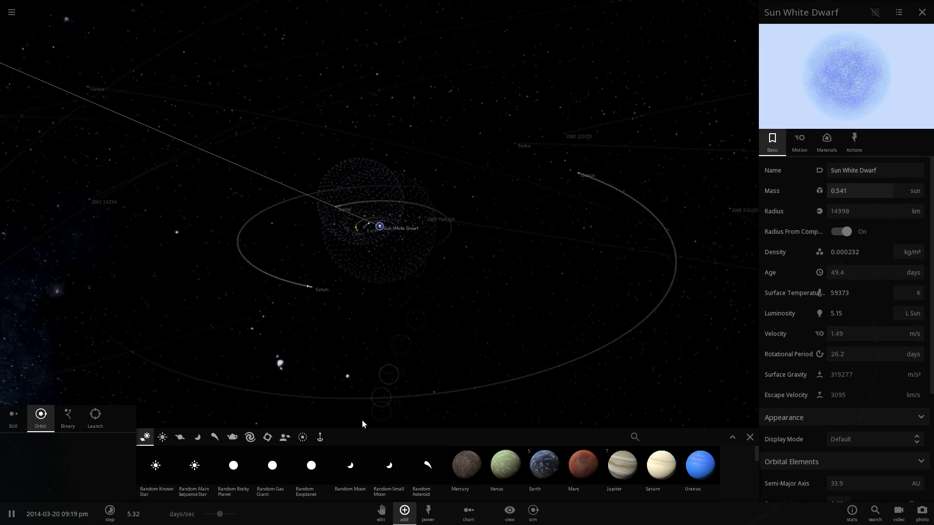
drag(222, 516, 231, 519)
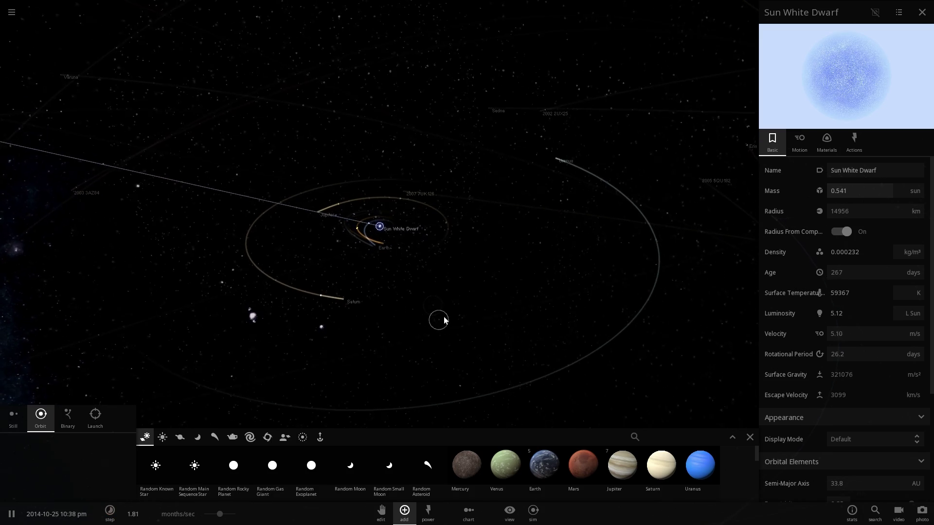
drag(228, 521, 231, 520)
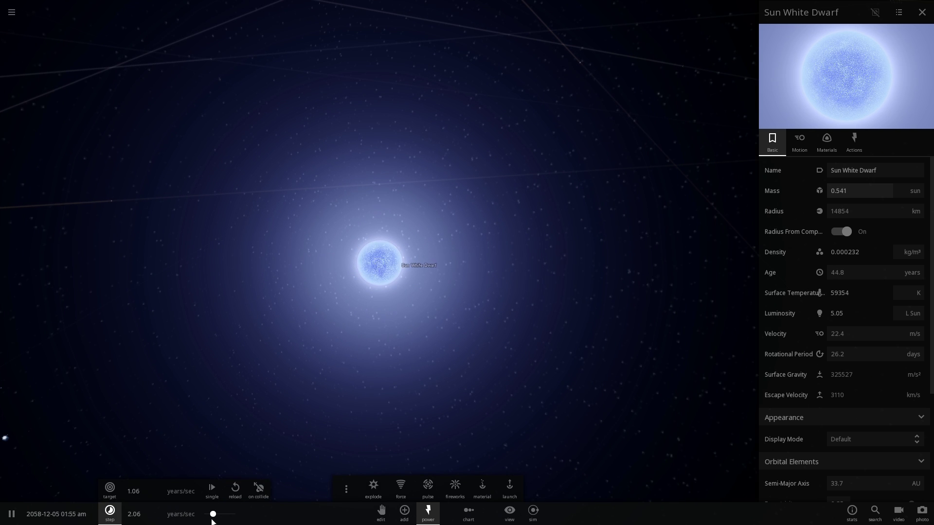
Step: Slow the simulation to days per second and orbit in on the white dwarf
drag(213, 522, 208, 522)
scroll(393, 339, up, 5)
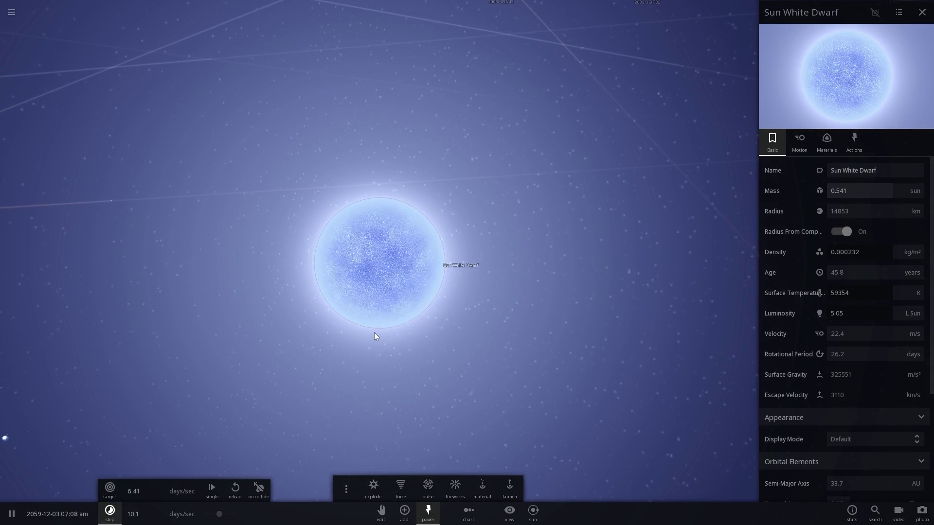
drag(379, 329, 462, 312)
scroll(461, 312, up, 3)
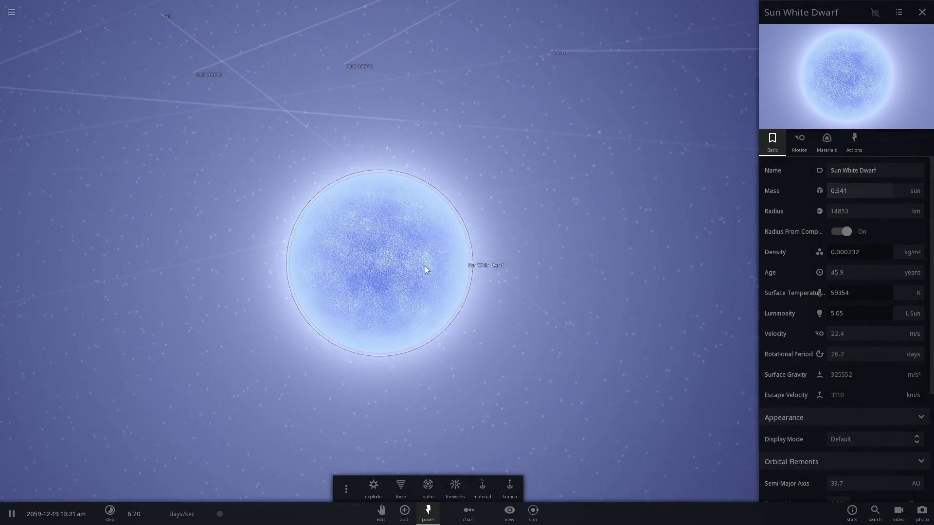
scroll(425, 269, down, 2)
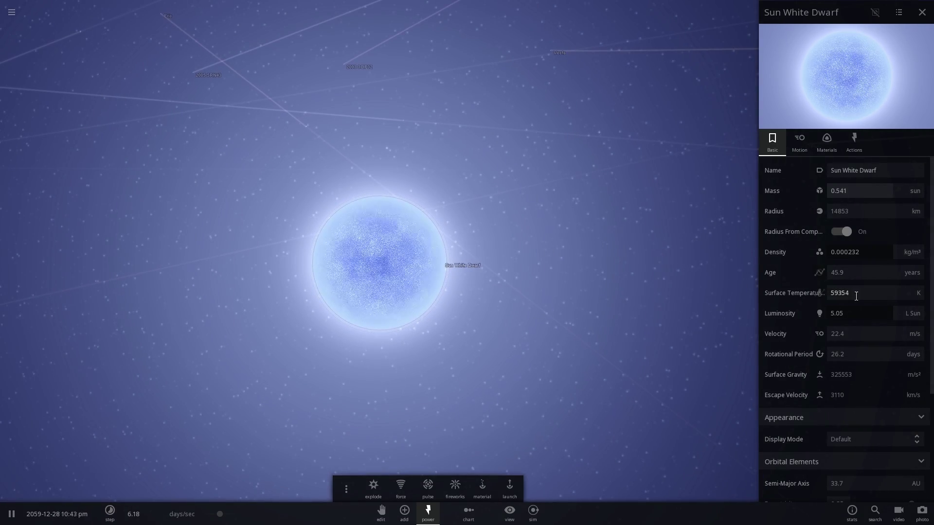
Step: Age the white dwarf to about 59 years and lower its surface temperature to 58761 K
click(856, 270)
click(855, 263)
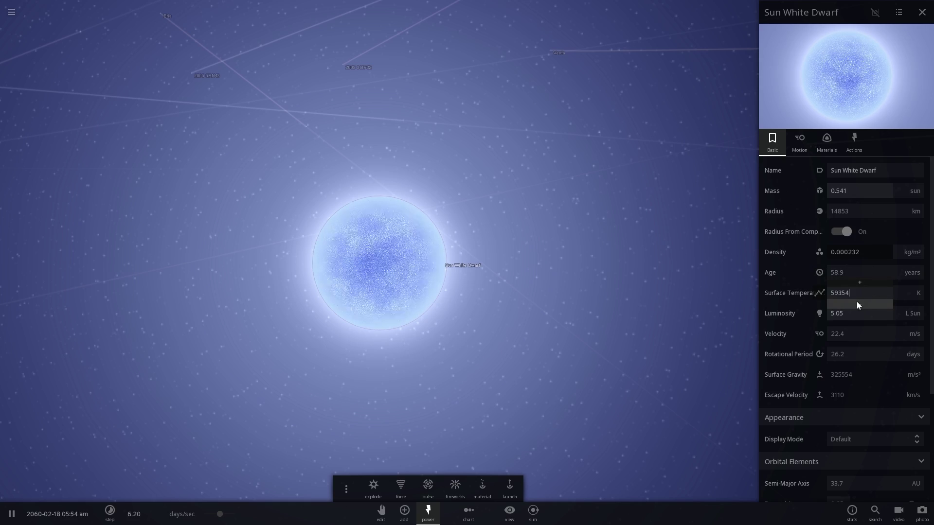
click(856, 304)
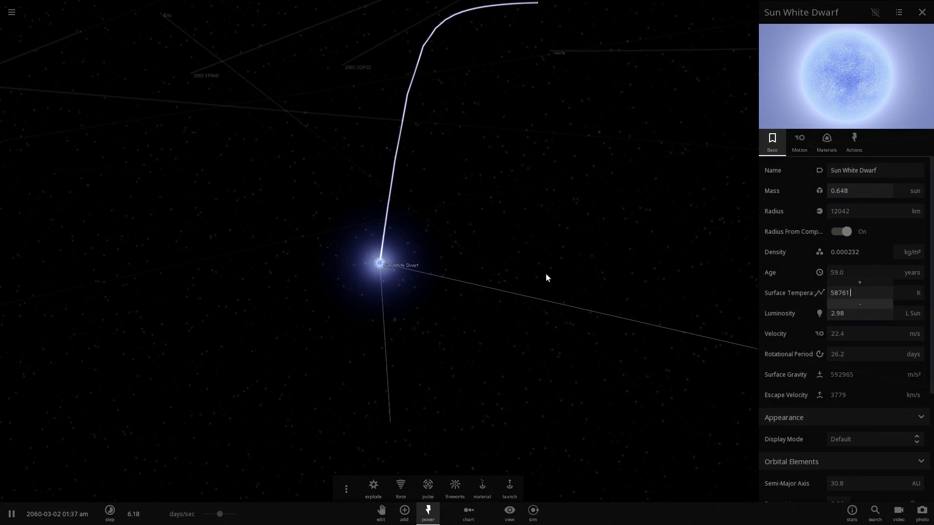
scroll(433, 274, up, 5)
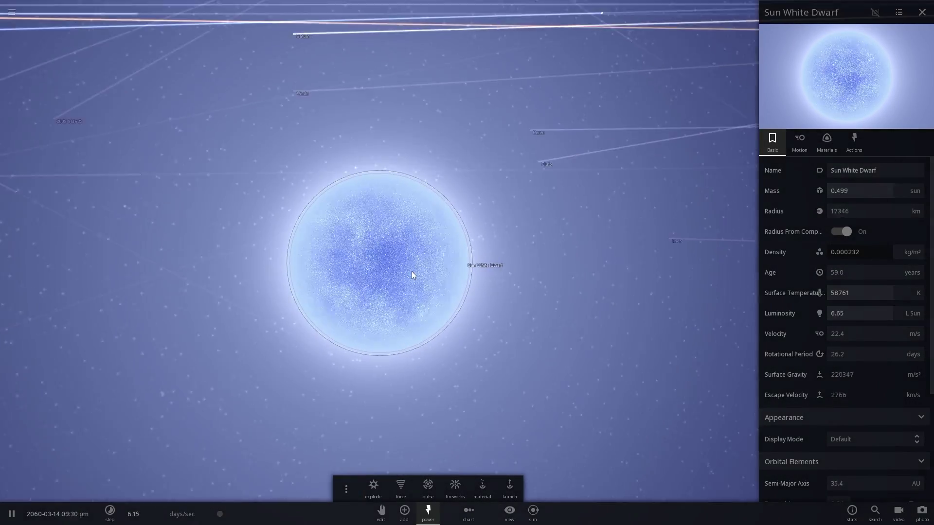
mouse_move(858, 300)
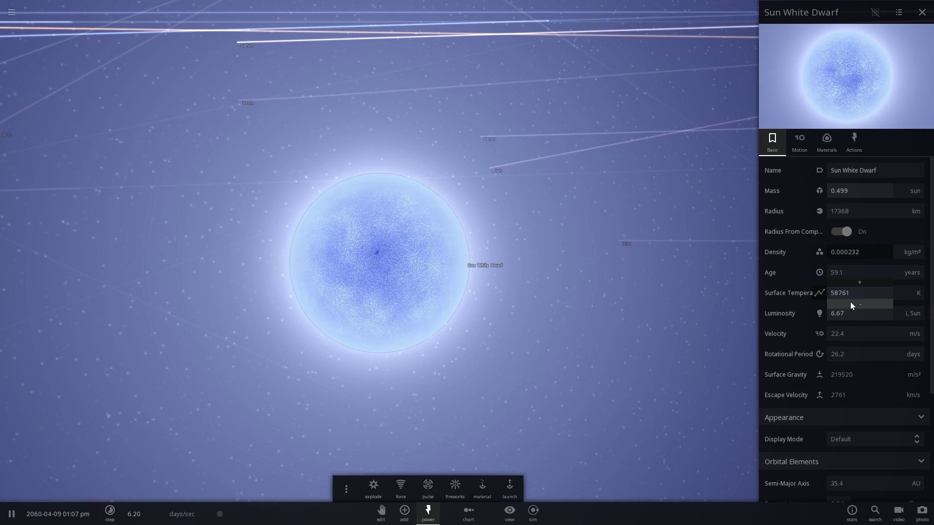
Step: Lower the white dwarf's surface temperature past 7000, 2500 and 1000 K to about 780 K
click(851, 303)
drag(850, 302, 855, 304)
text(7873)
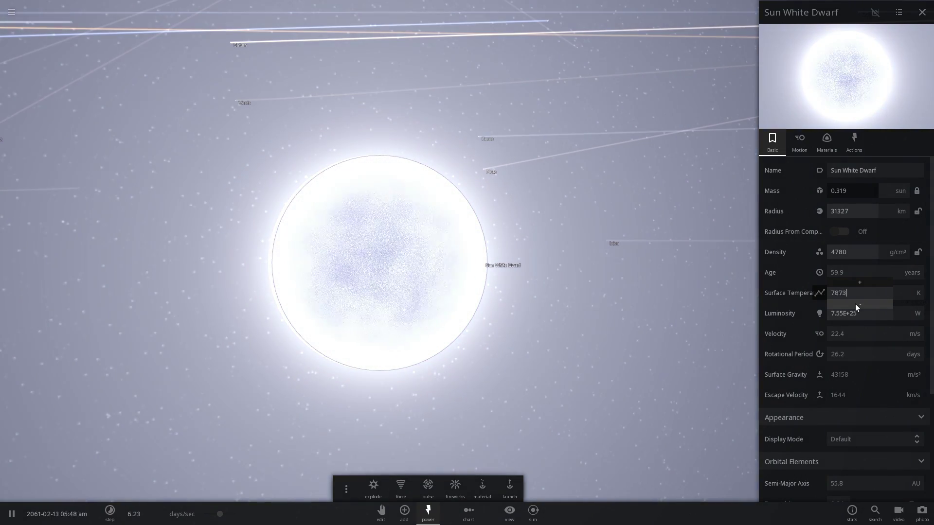
drag(855, 304, 855, 304)
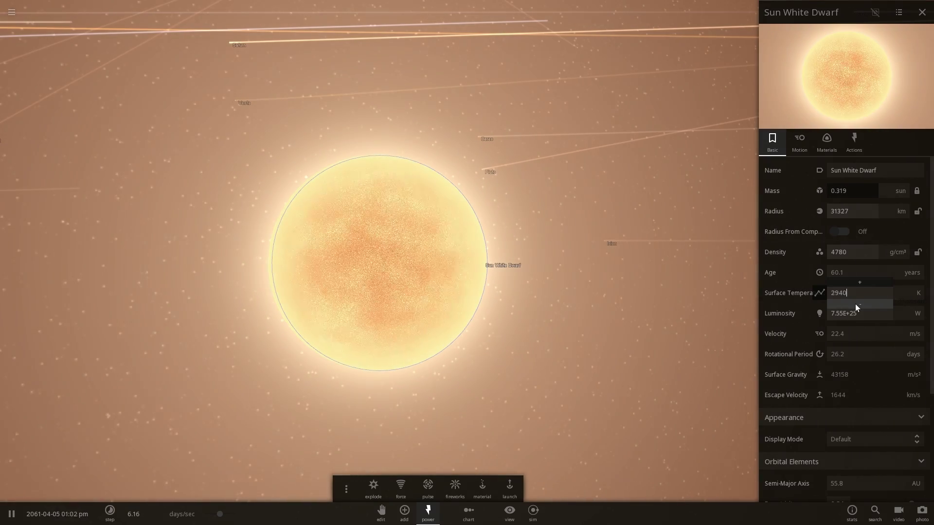
drag(855, 304, 855, 304)
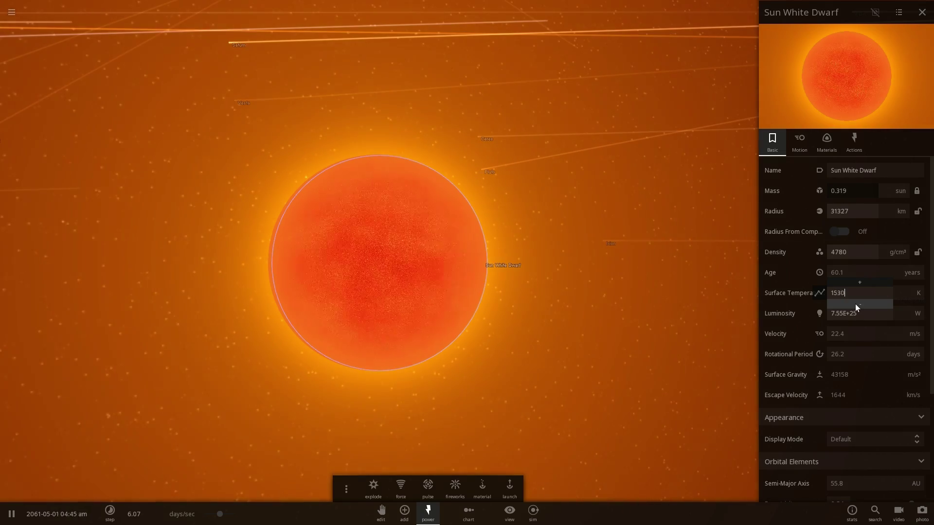
drag(855, 305, 855, 305)
Step: Slow the simulation's time rate to hours per second in the Step settings
scroll(599, 282, up, 2)
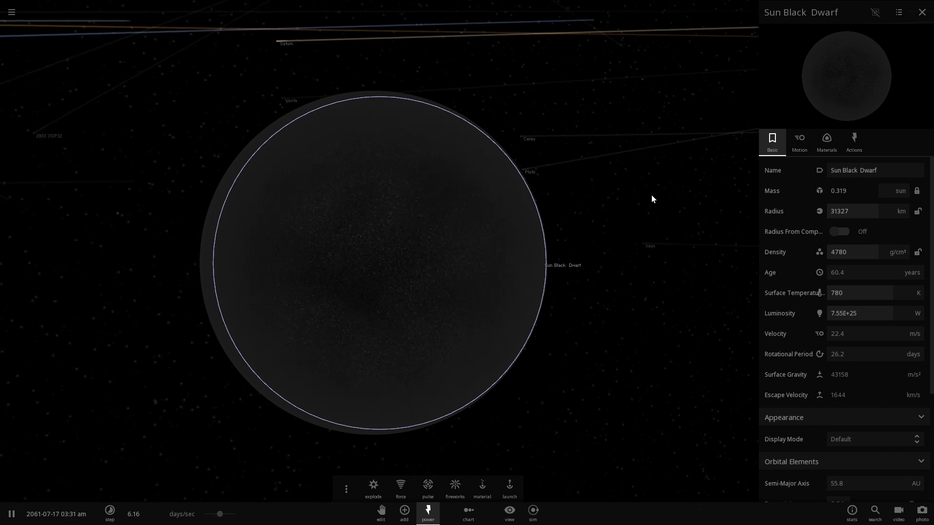
scroll(650, 194, up, 2)
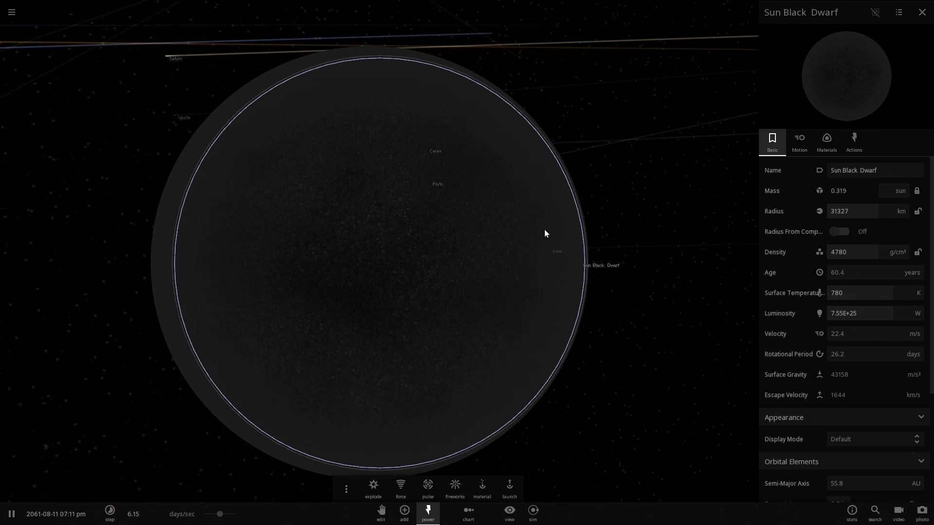
click(109, 511)
drag(219, 514, 202, 518)
Step: Inspect the Sun Black Dwarf: 334 Jupiter masses, 4780 g/cm³ density, age 60.5 years
scroll(335, 304, up, 3)
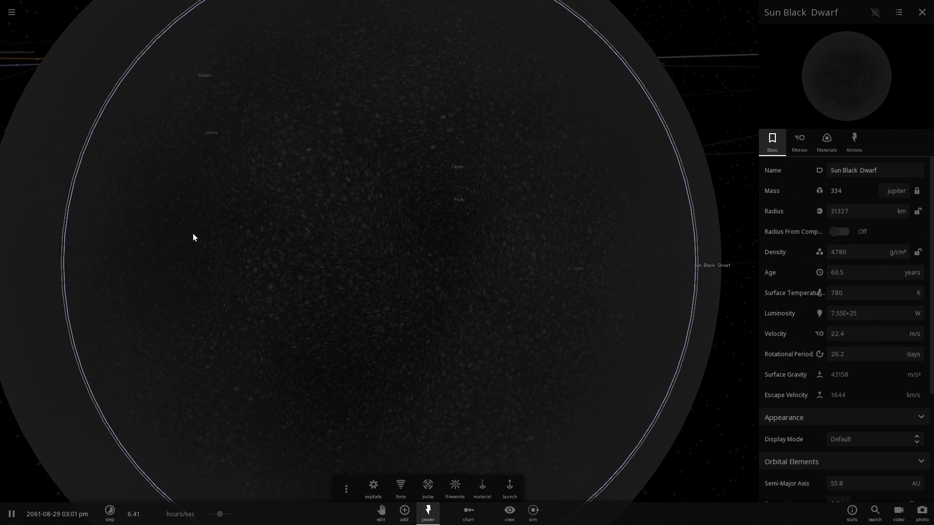
scroll(275, 182, down, 2)
scroll(276, 183, down, 3)
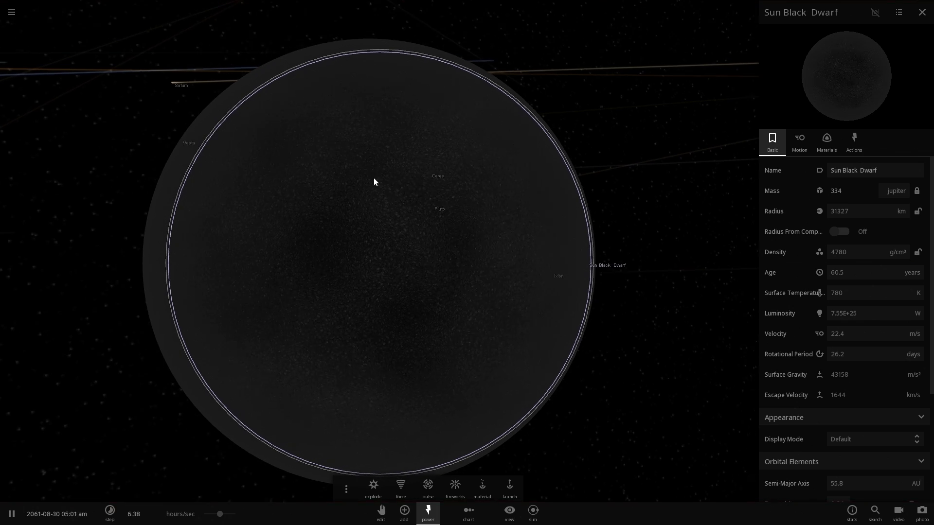
scroll(375, 179, up, 3)
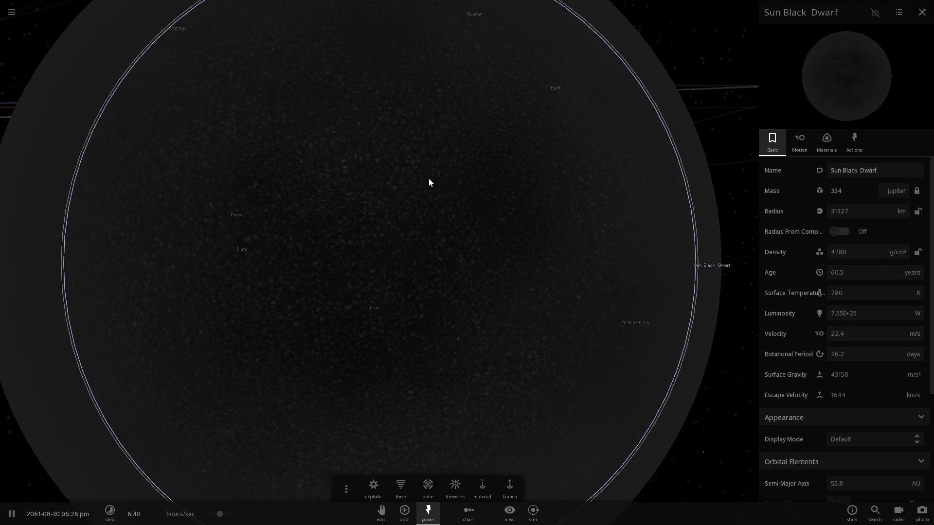
scroll(404, 190, down, 3)
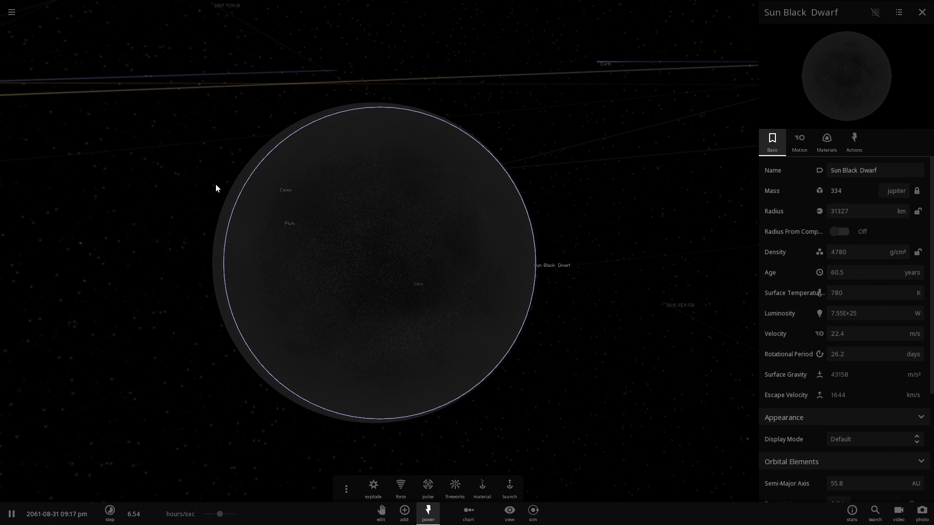
scroll(331, 196, up, 3)
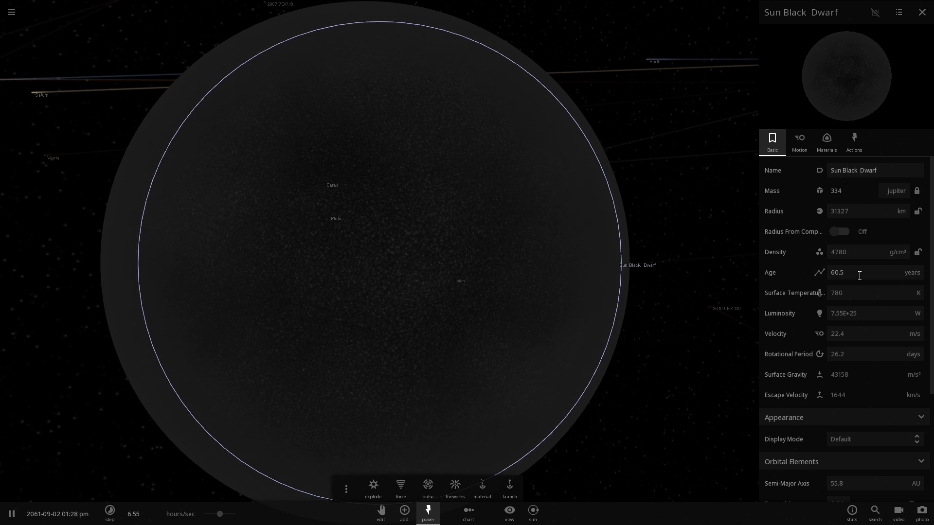
Step: Lower the Sun Black Dwarf's surface temperature from 780 K to 632 K
scroll(651, 298, down, 3)
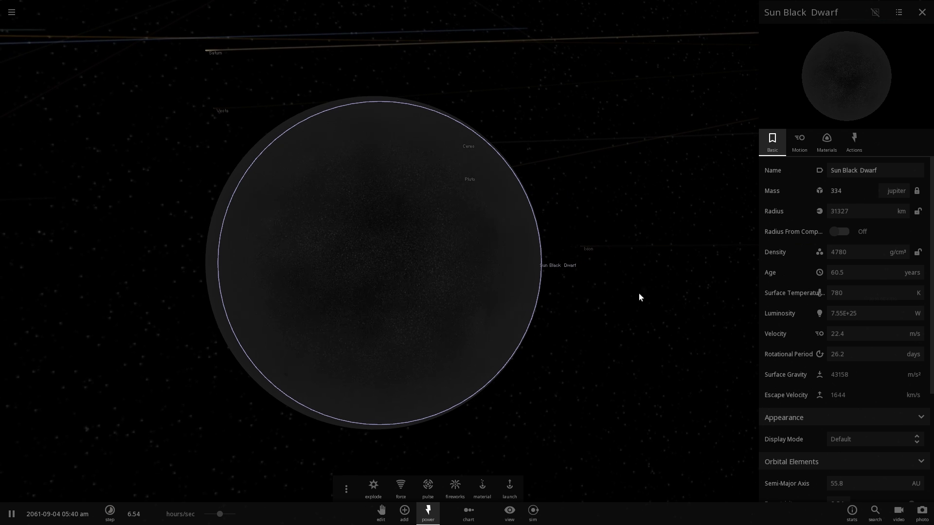
click(855, 304)
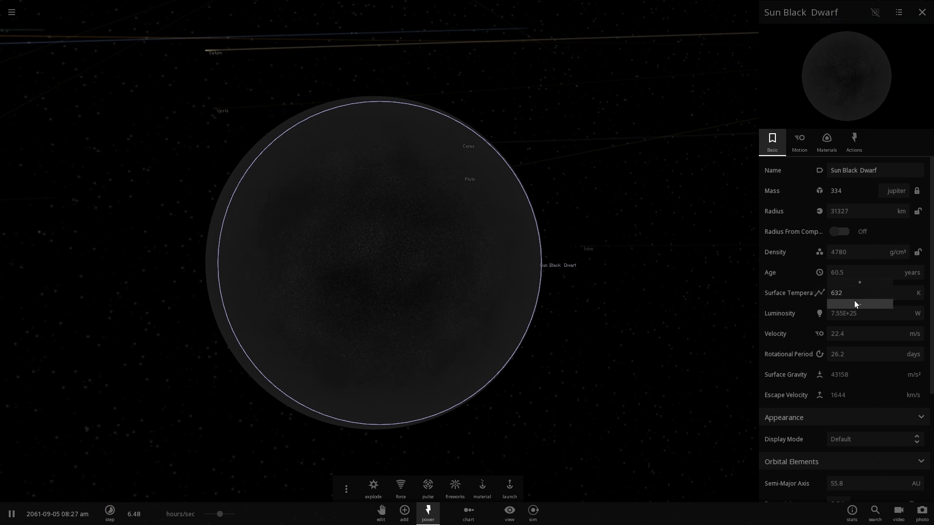